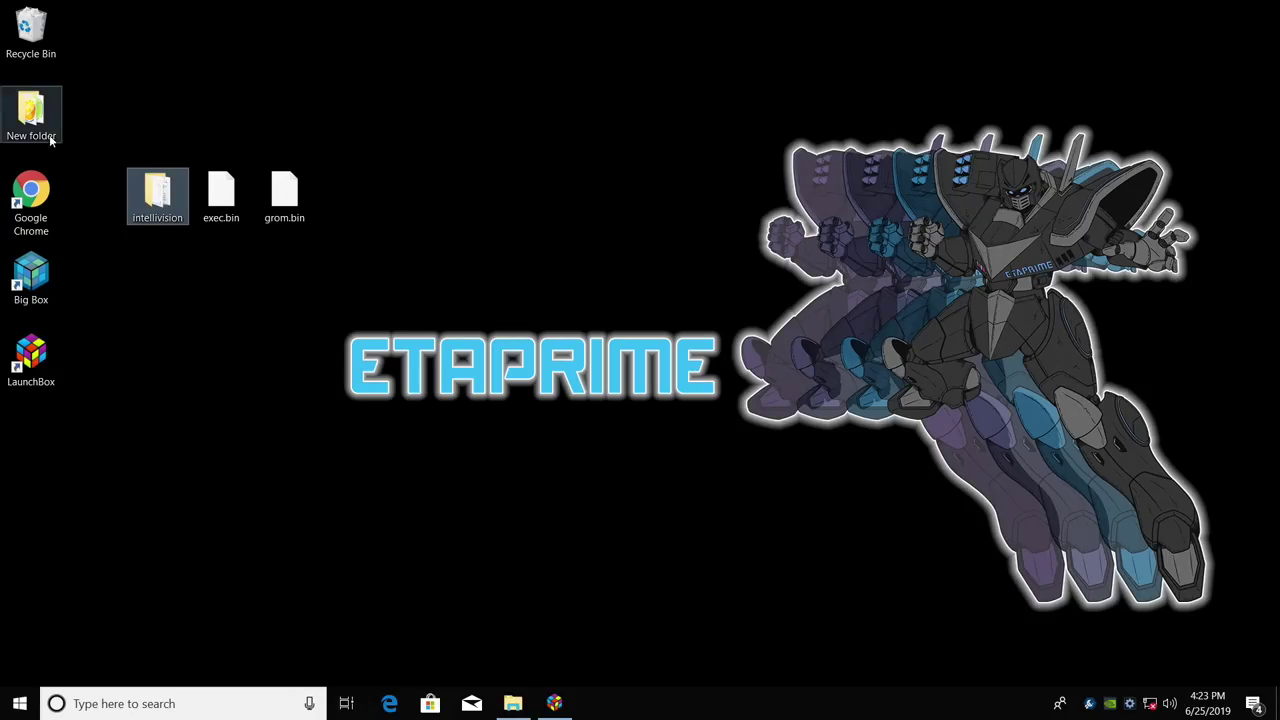
Review the Intellivision ROM files in the desktop's intellivision folder, then minimise its window.
double_click(168, 194)
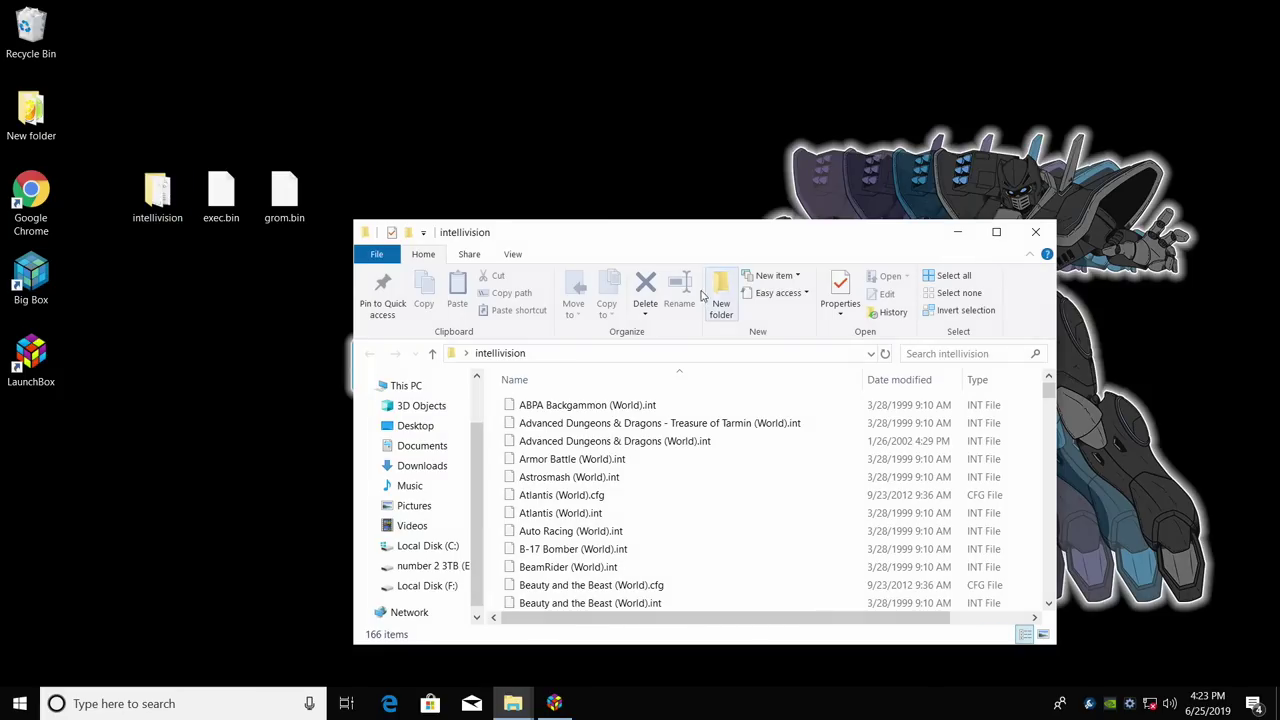
drag(754, 249, 722, 3)
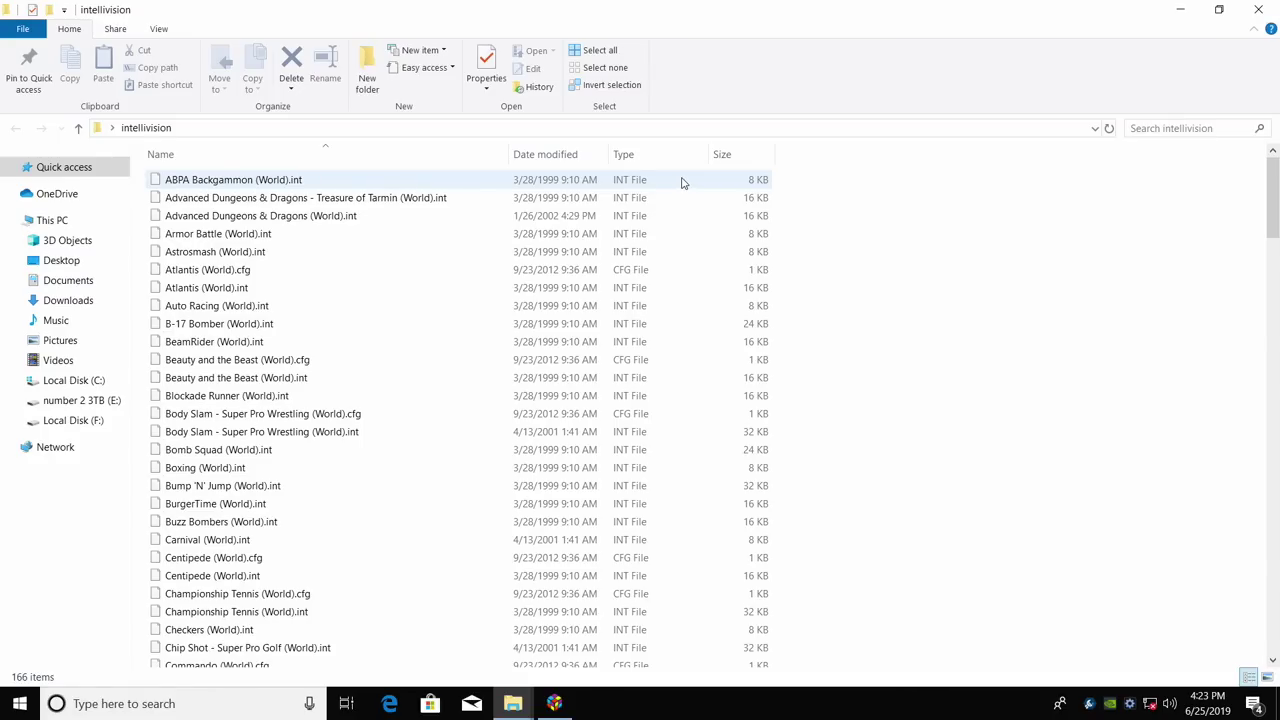
click(1180, 9)
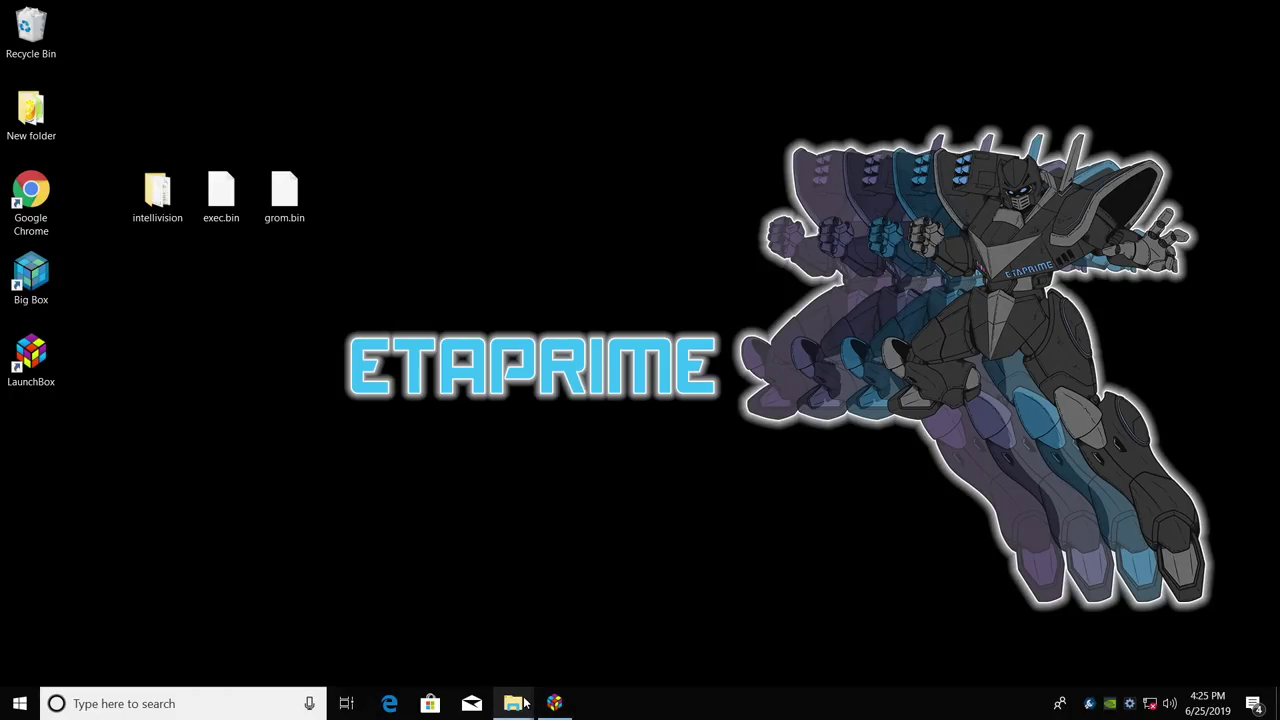
Copy the exec.bin and grom.bin BIOS files from the desktop into the system folder of LaunchBox's RetroArch installation.
mouse_move(512, 703)
click(450, 650)
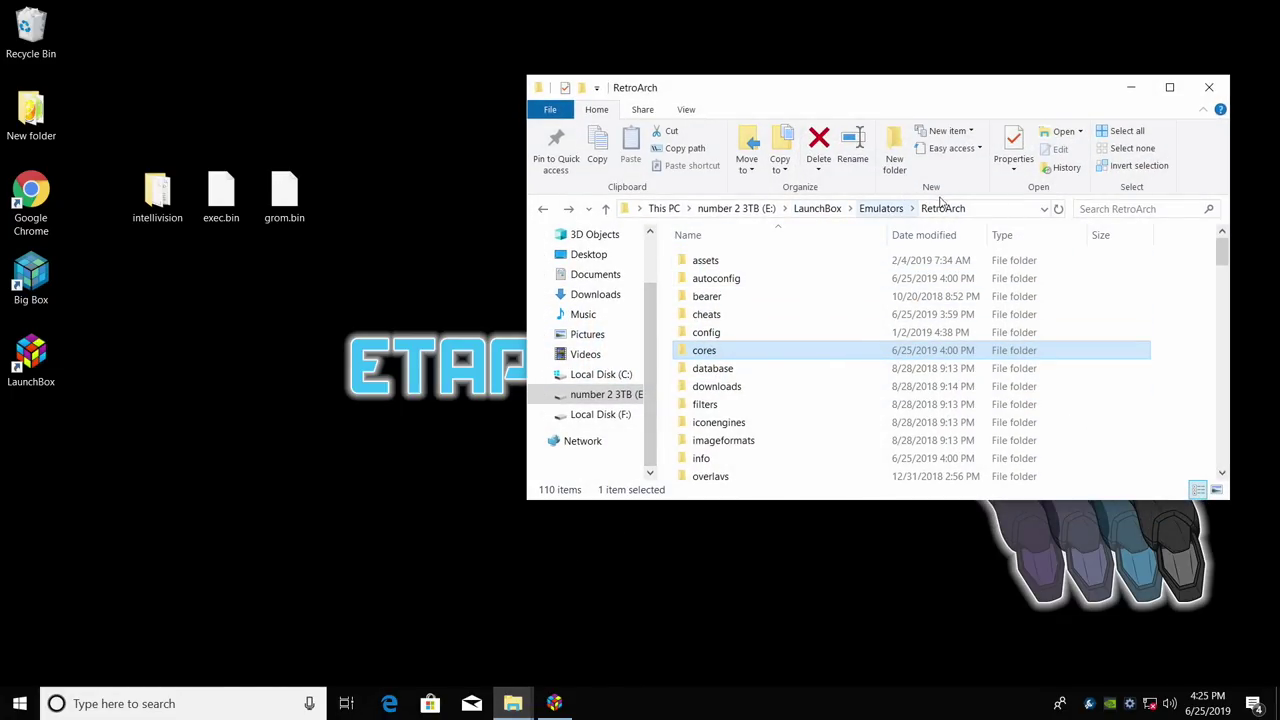
scroll(850, 312, down, 5)
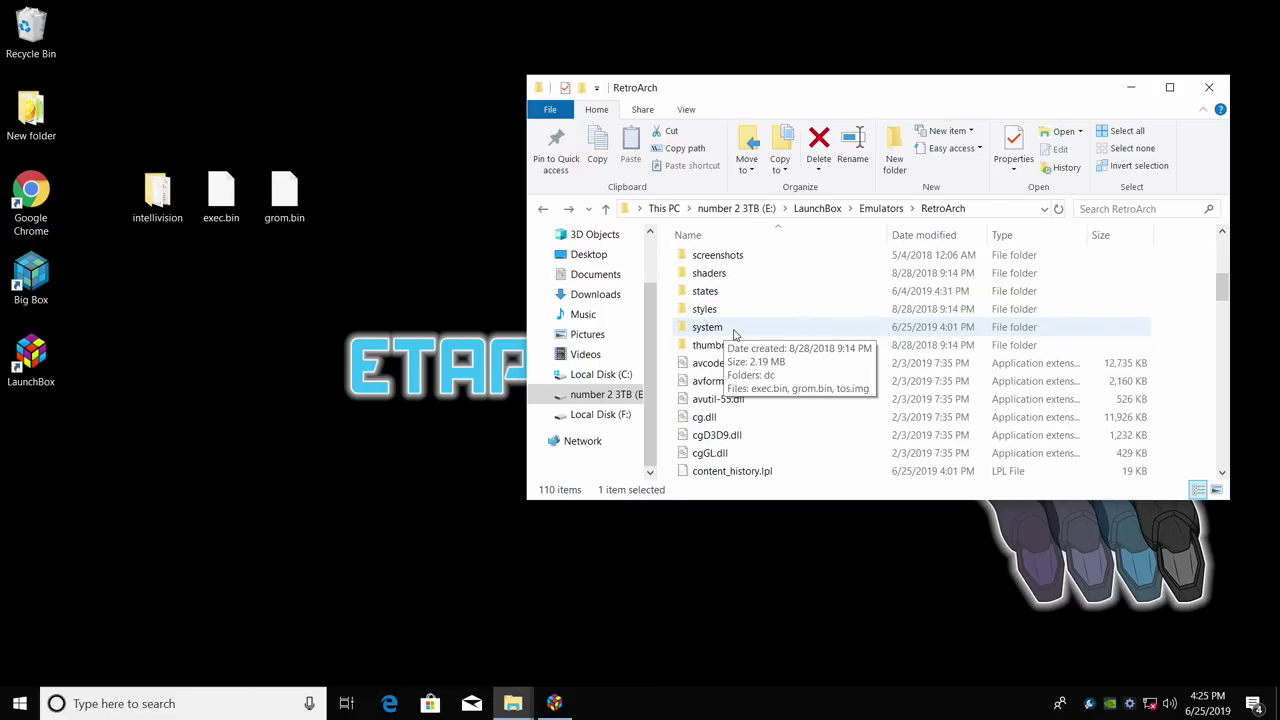
double_click(734, 330)
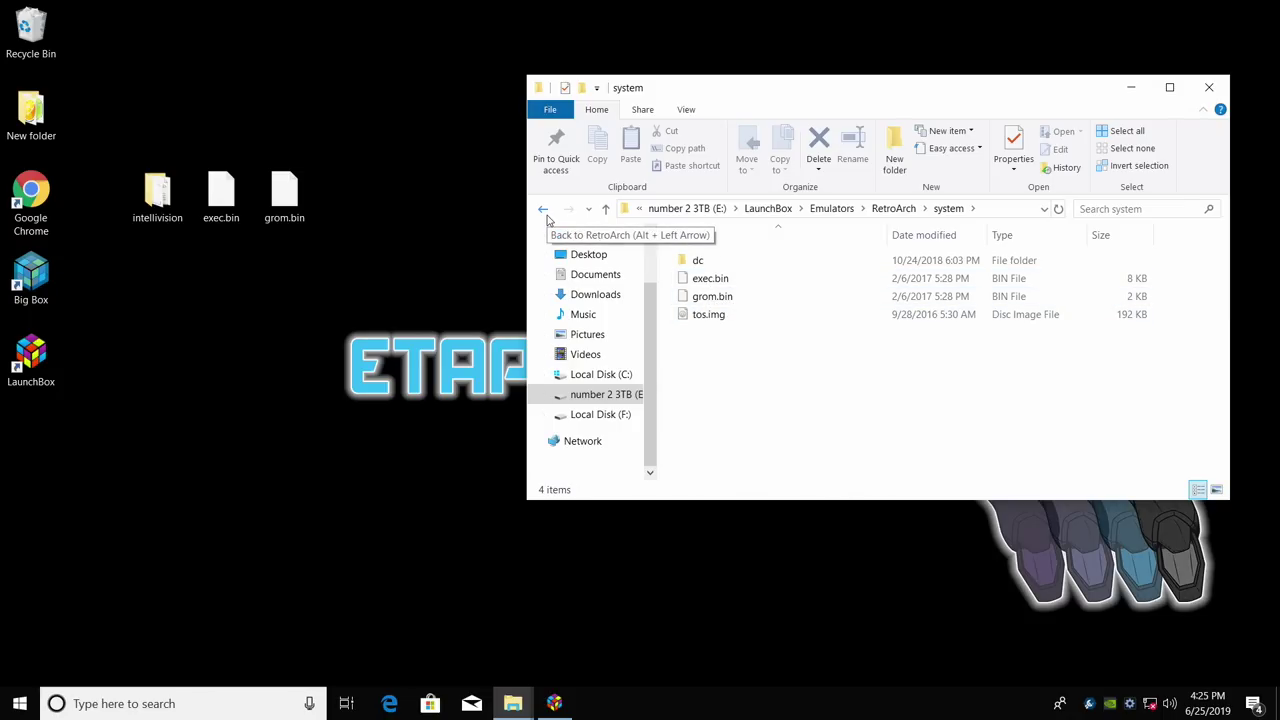
drag(378, 162, 780, 380)
click(640, 263)
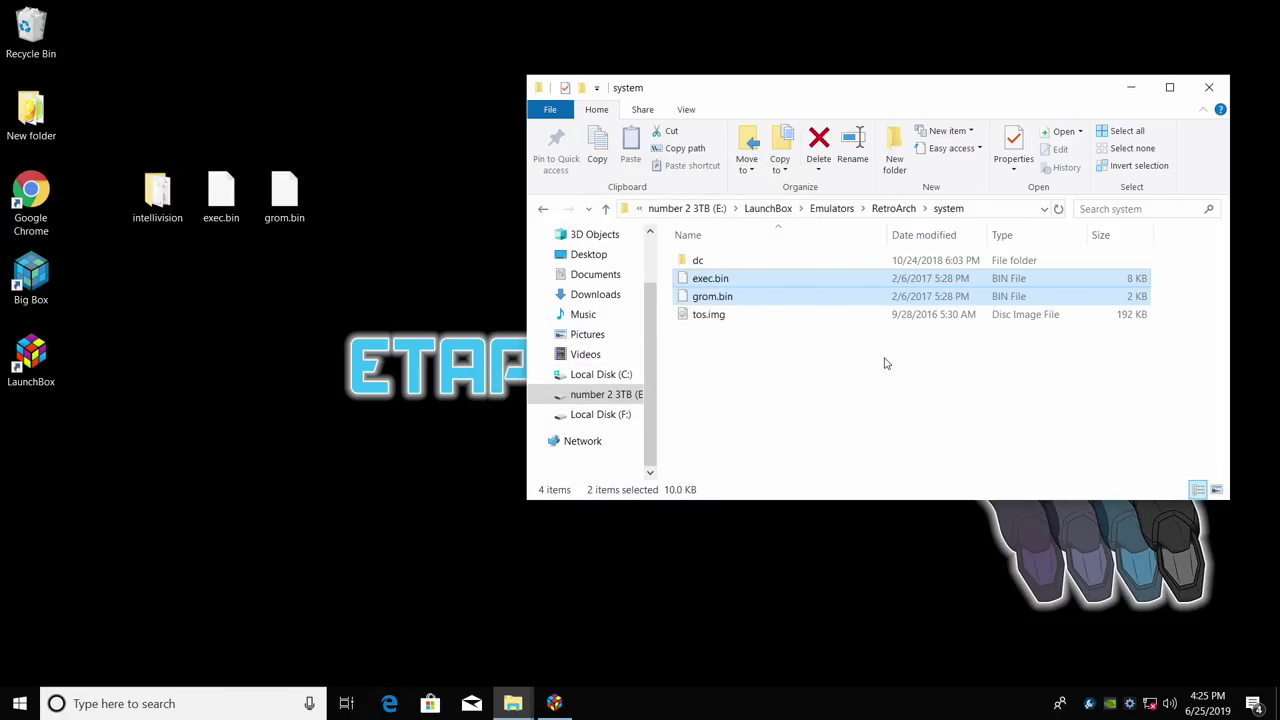
Return to the RetroArch folder and launch retroarch.exe.
key(alt+Left)
scroll(955, 380, down, 10)
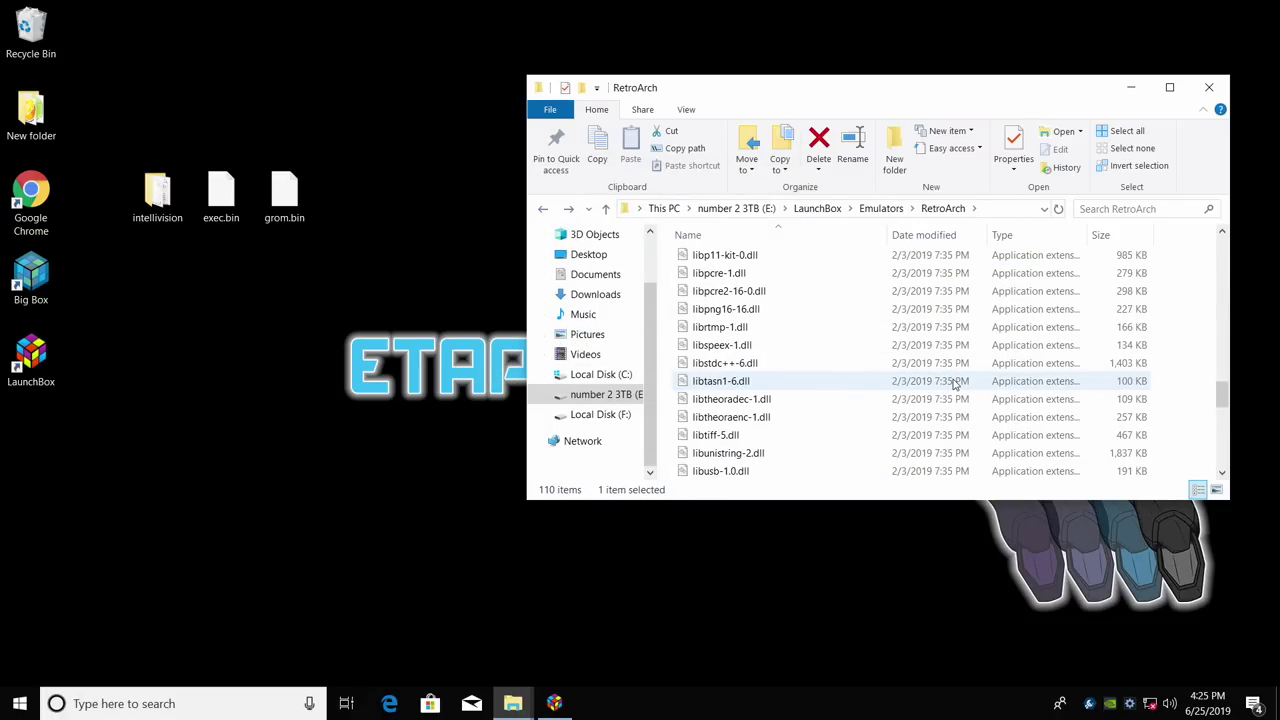
scroll(955, 383, down, 5)
double_click(738, 456)
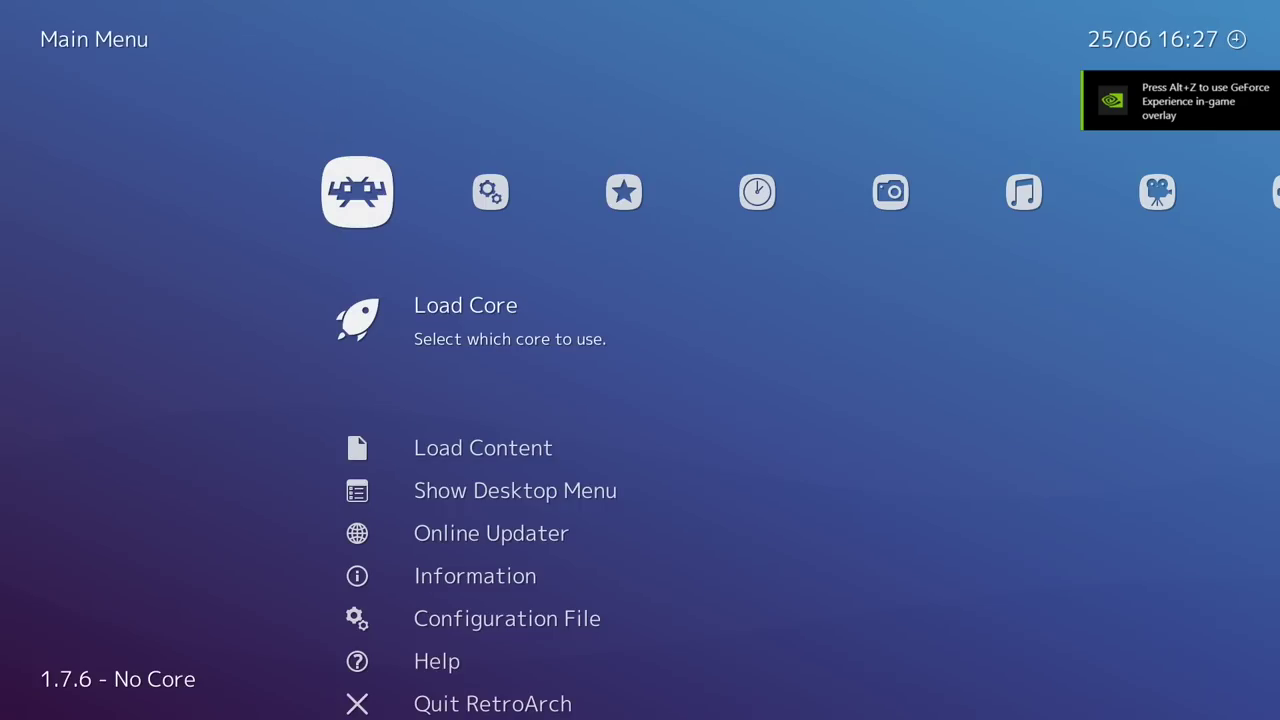
Download the Mattel - Intellivision (FreeIntv) core with the online Core Updater and return to the main menu.
key(Down)
key(Down)
key(Down)
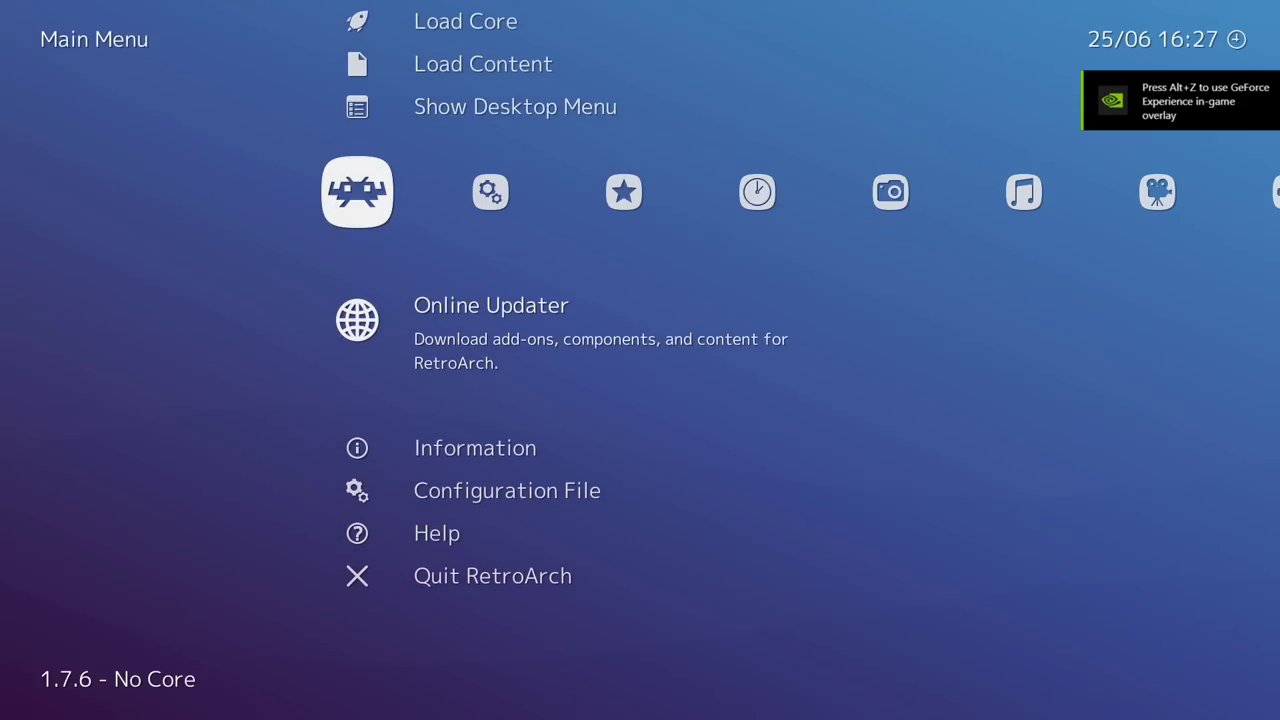
key(Return)
key(Return)
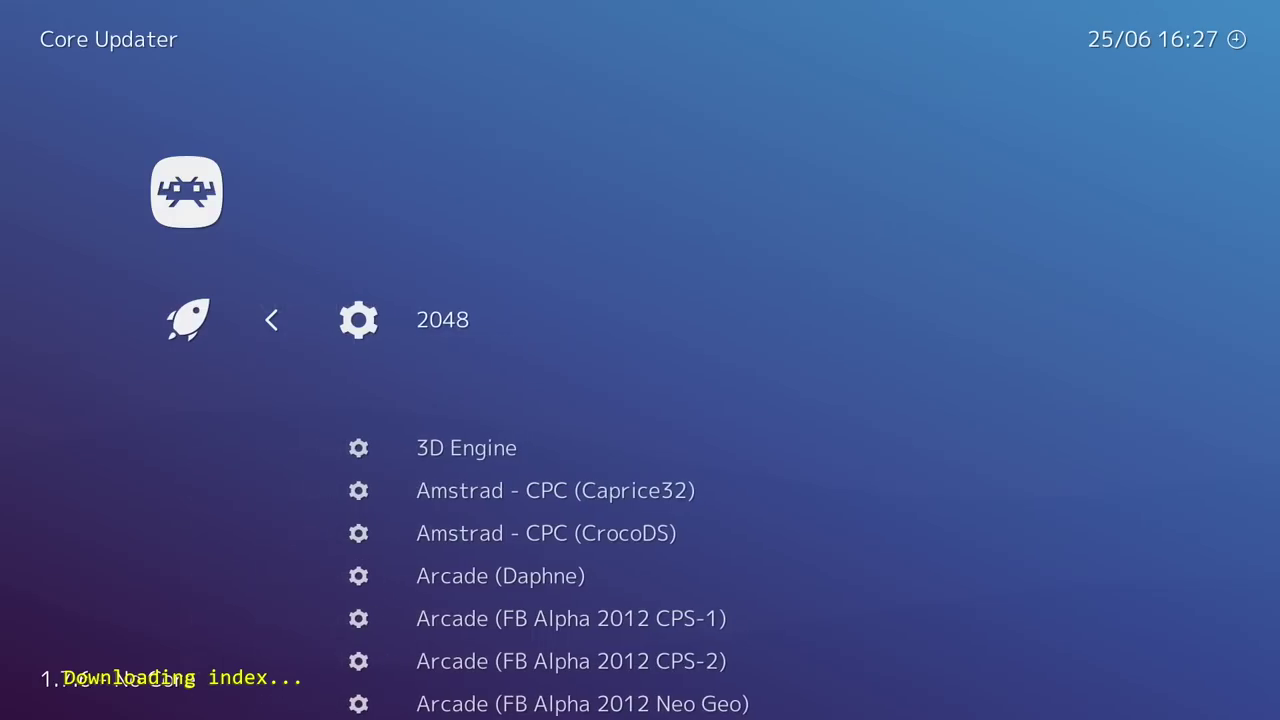
key(Down)
key(Down)
key(Down)
key(Down)
key(Down)
key(Down)
key(Down)
key(Down)
key(Down)
key(Down)
key(Down)
key(Down)
key(Down)
key(Down)
key(Down)
key(Down)
key(Down)
key(Down)
key(Down)
key(Down)
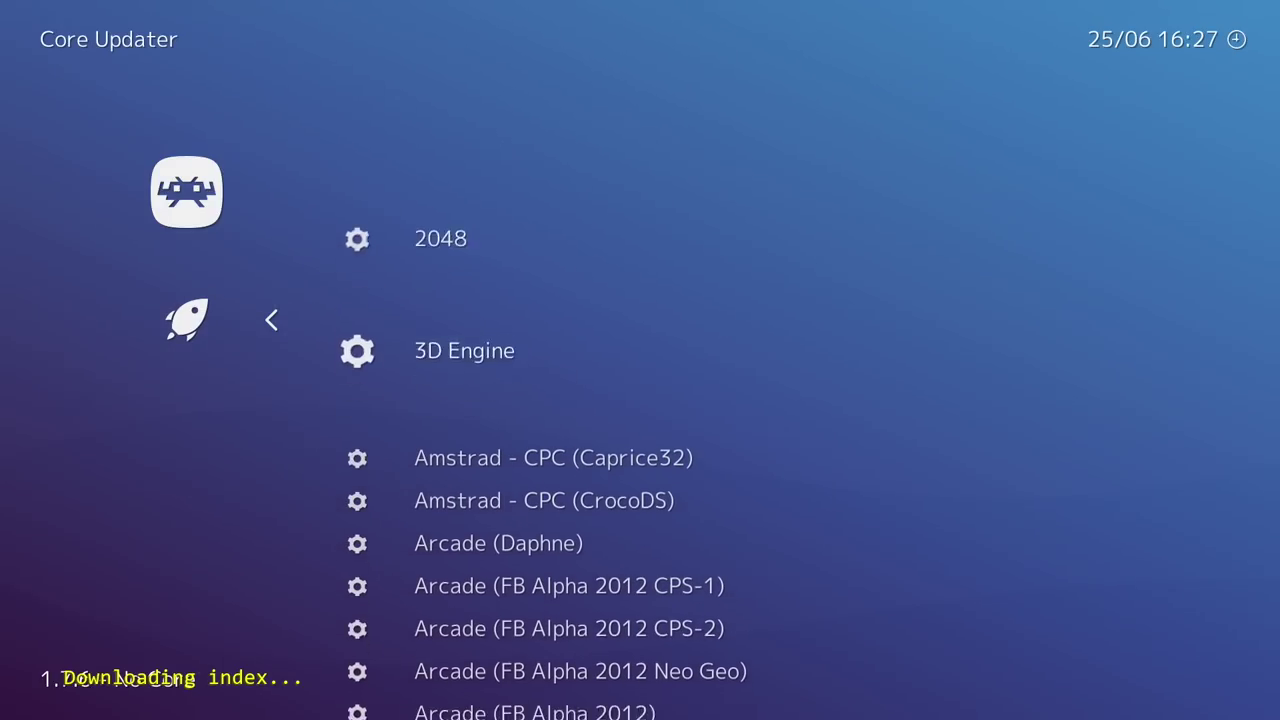
key(Down)
key(Down)
key(Down)
key(Down)
key(Down)
key(Down)
key(Down)
key(Down)
key(Down)
key(Down)
key(Down)
key(Down)
key(Down)
key(Down)
key(Down)
key(Down)
key(Down)
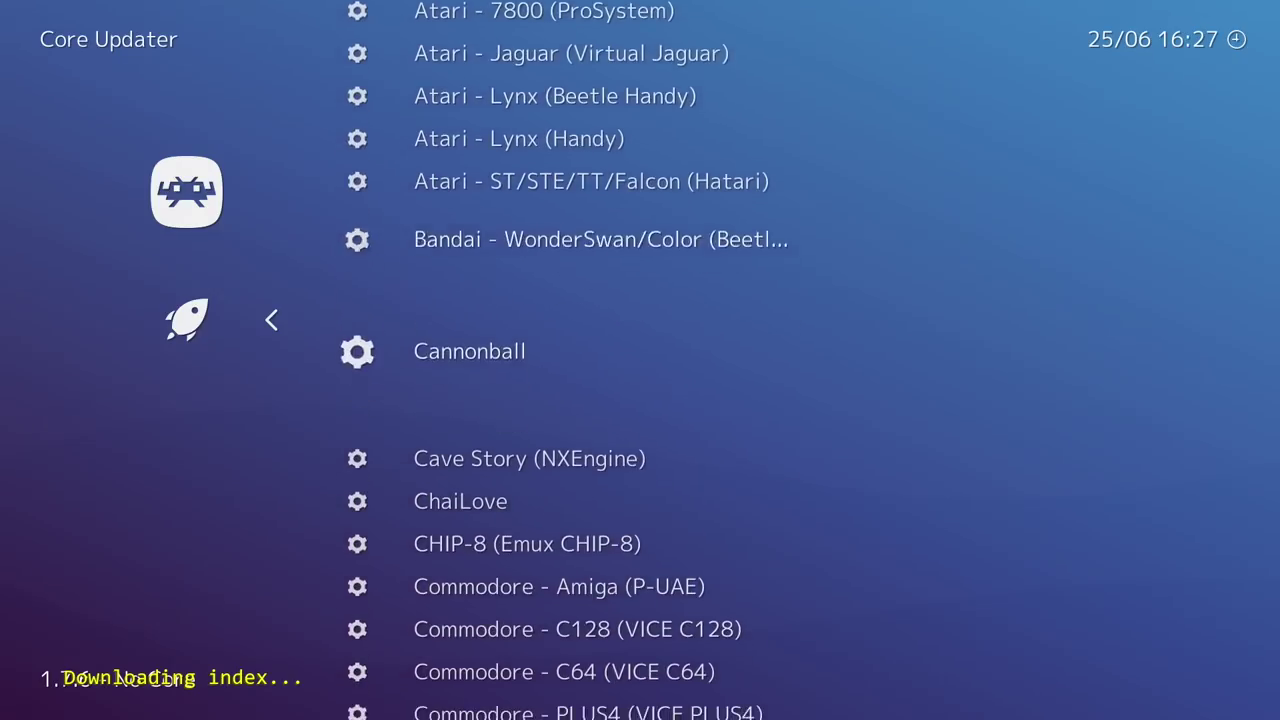
key(Down)
key(Down)
key(Down)
key(Down)
key(Down)
key(Down)
key(Down)
key(Down)
key(Down)
key(Down)
key(Down)
key(Down)
key(Down)
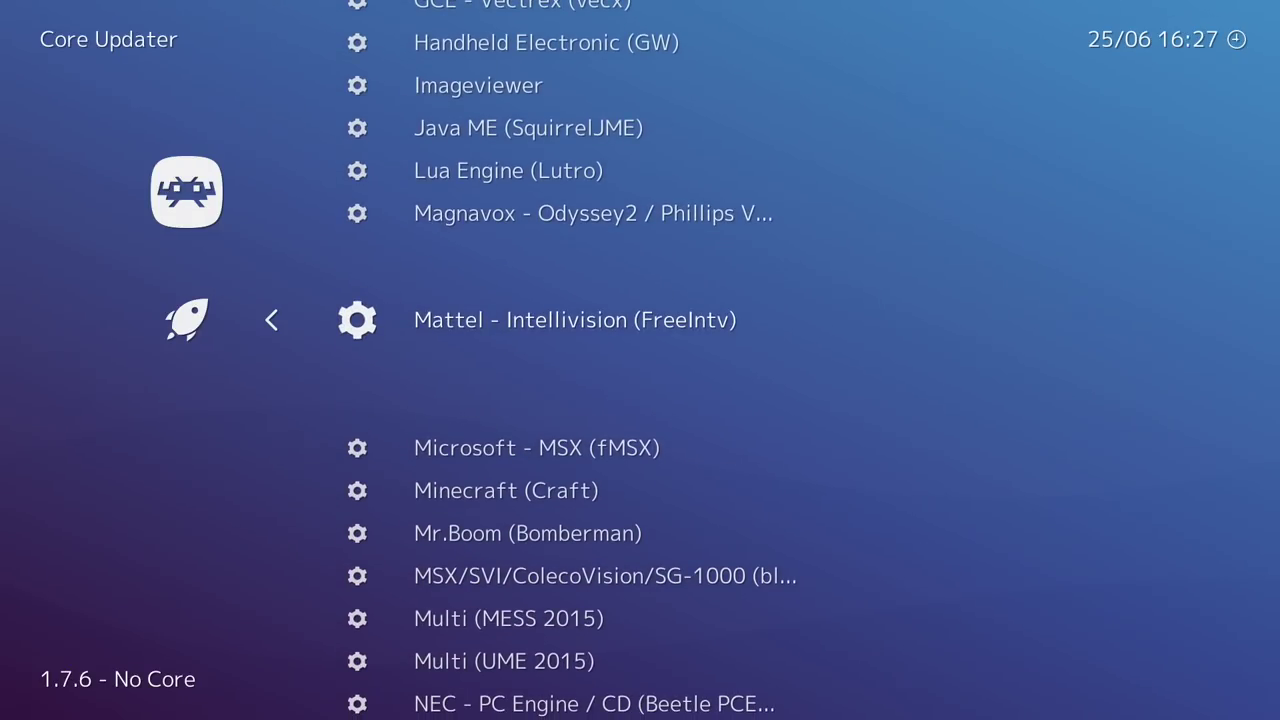
key(Return)
key(BackSpace)
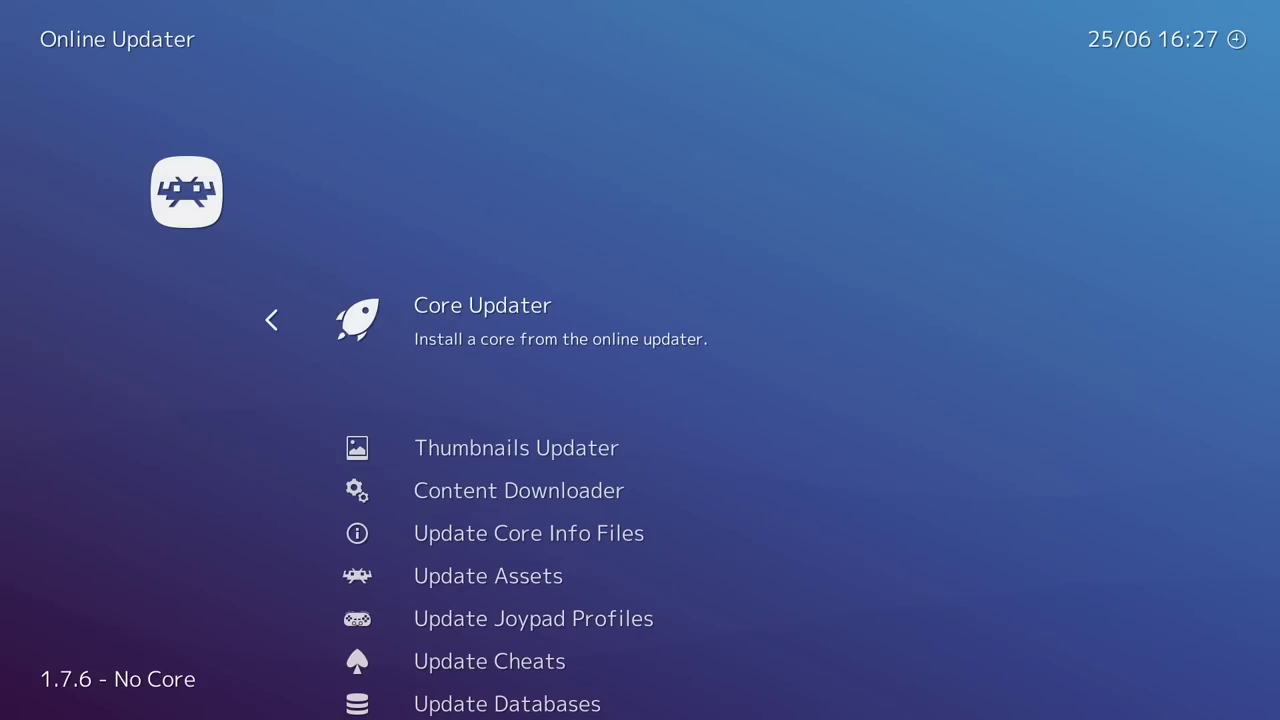
key(BackSpace)
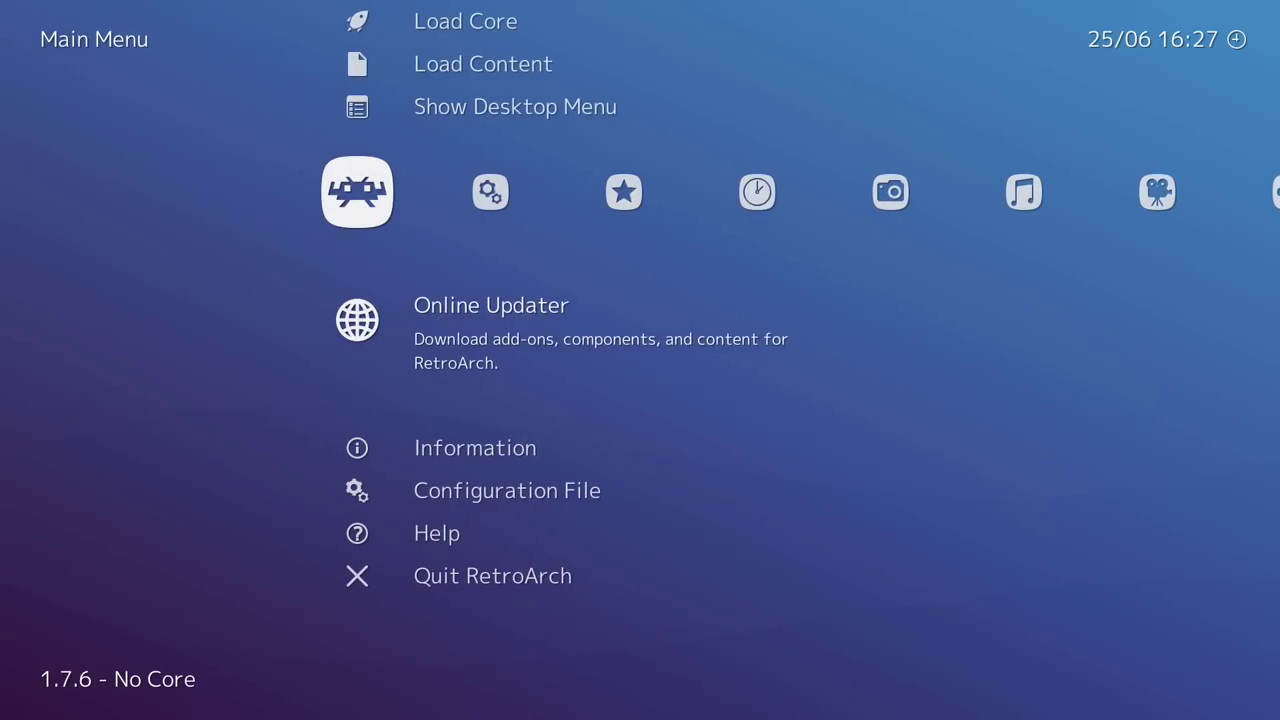
Load the Mattel - Intellivision (FreeIntv) core in RetroArch.
key(Up)
key(Up)
key(Up)
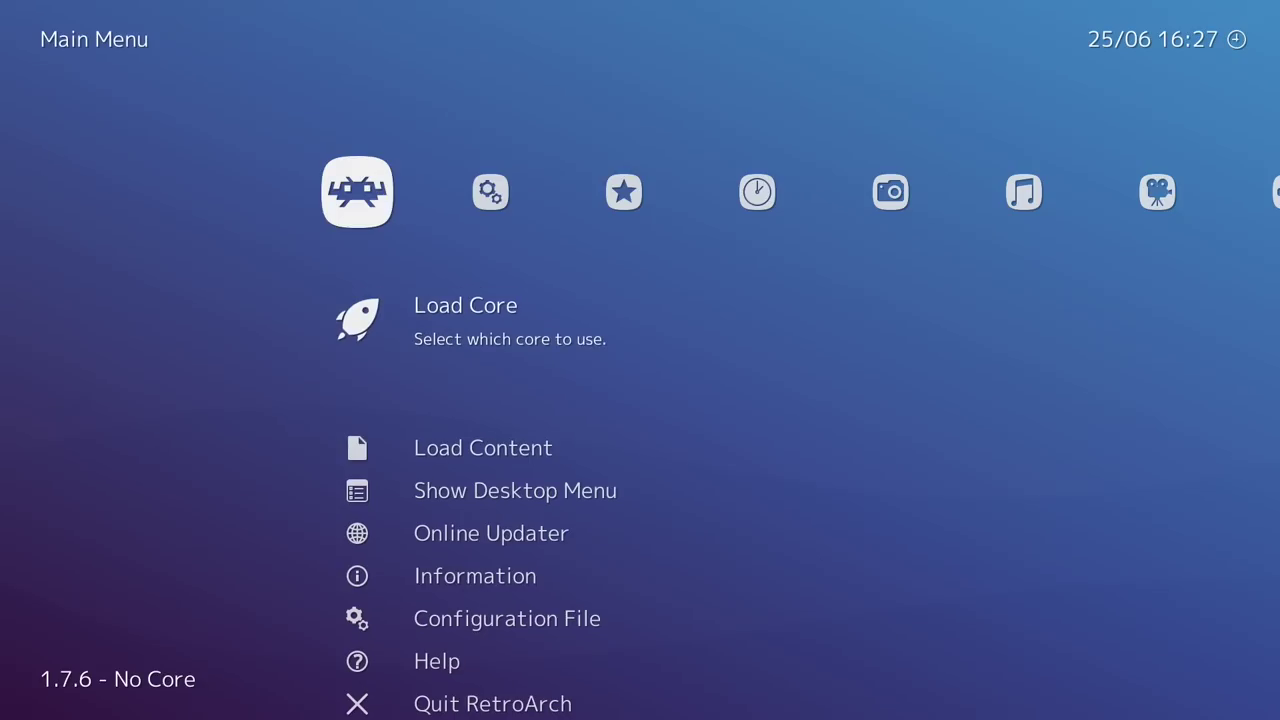
key(Return)
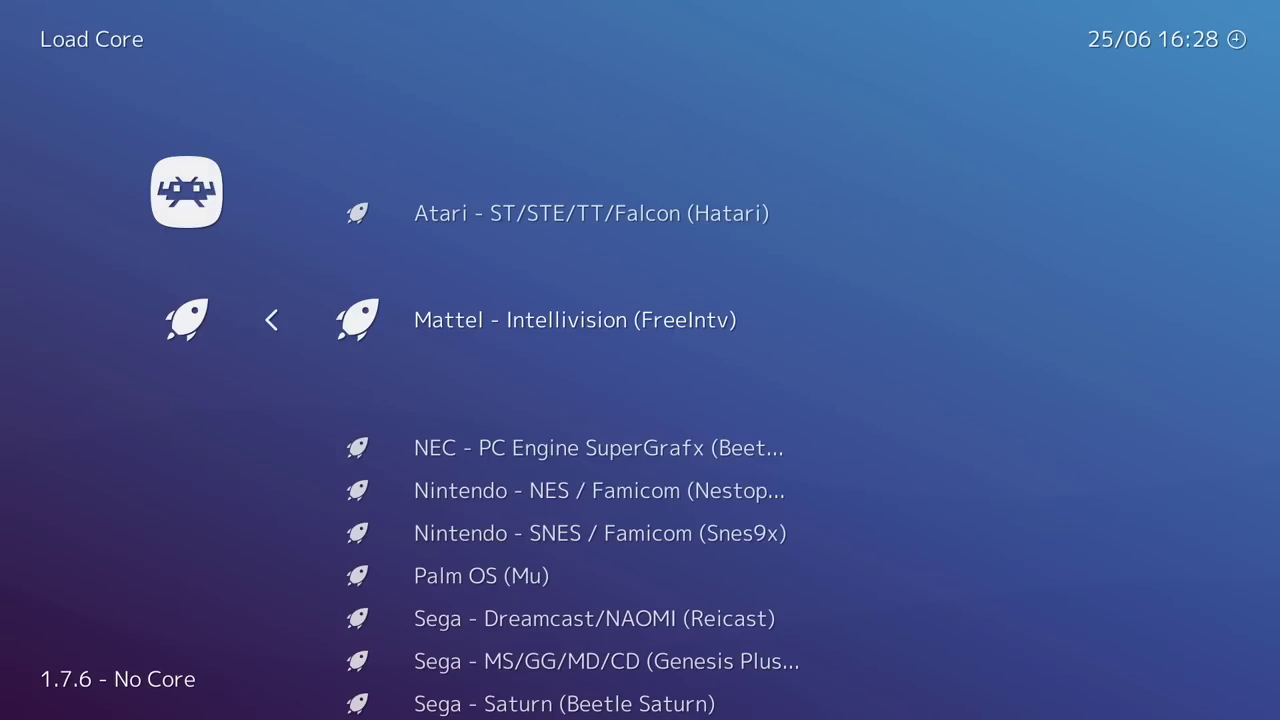
key(Return)
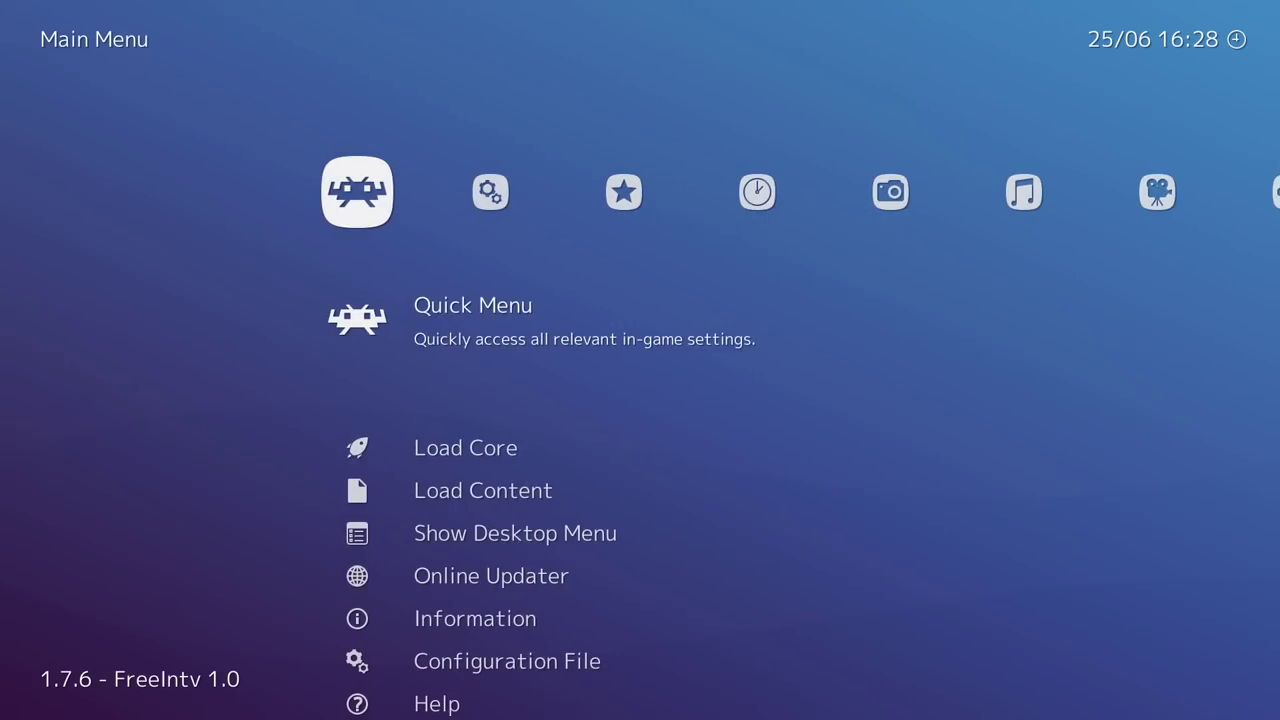
Check the loaded core's information for the status of its required firmware files exec.bin and grom.bin.
key(Down)
key(Down)
key(Down)
key(Down)
key(Down)
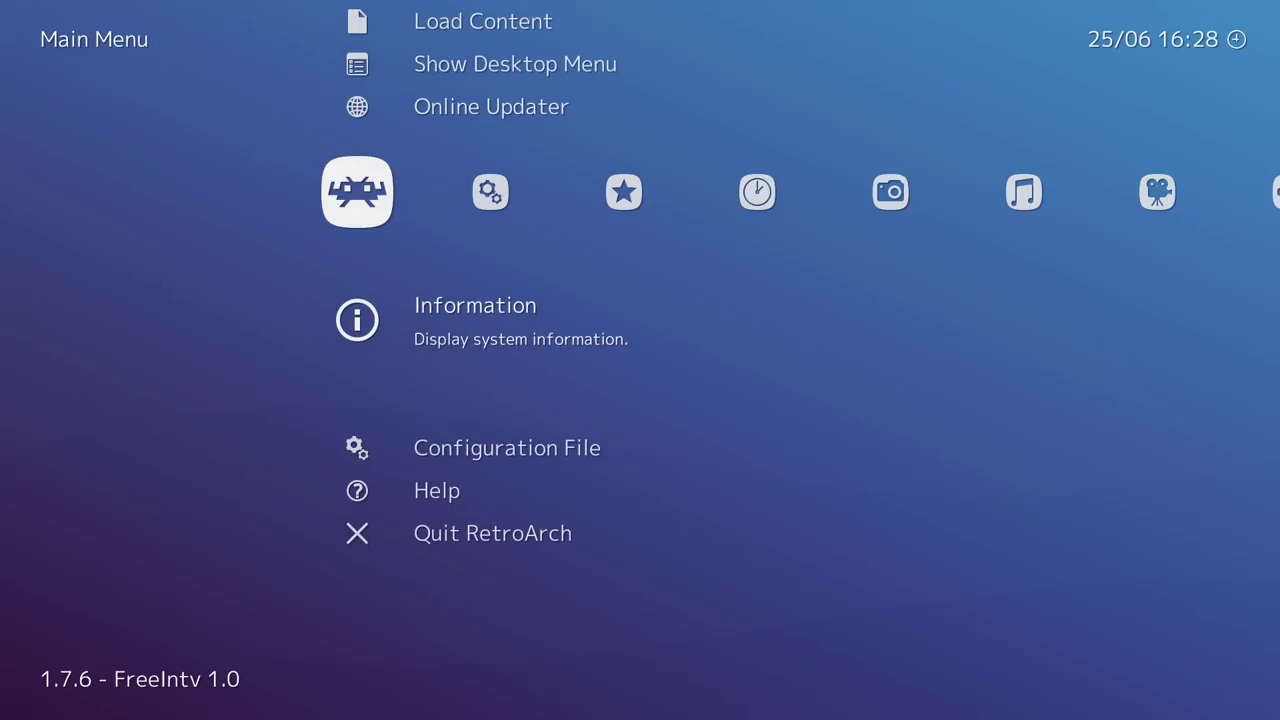
key(Return)
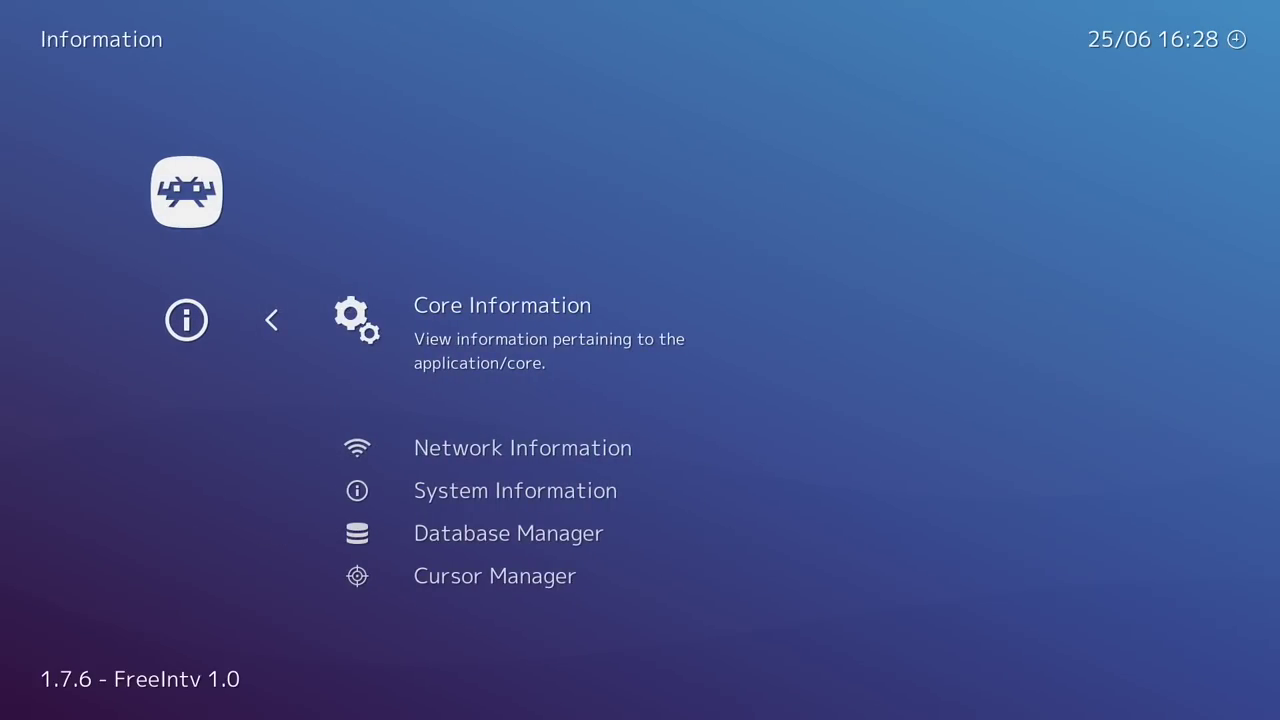
key(Return)
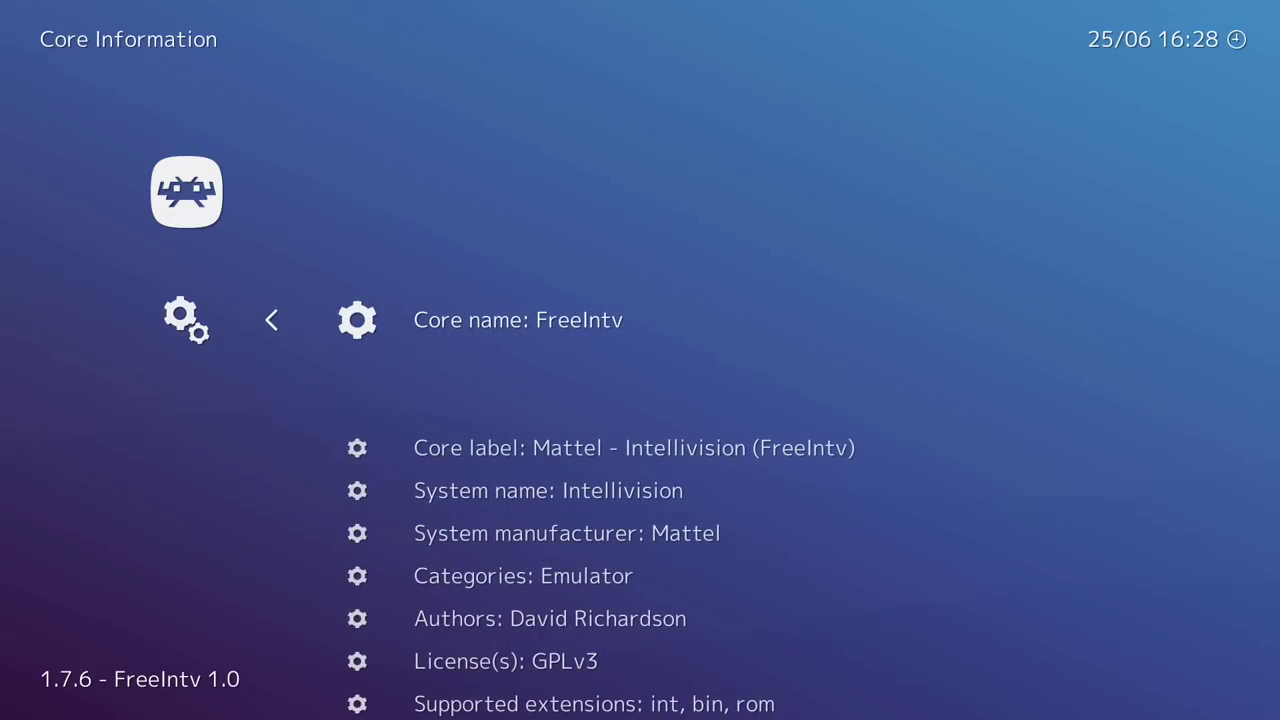
key(Down)
key(Down)
key(Down)
key(Down)
key(Down)
key(Down)
key(Down)
key(Down)
key(Down)
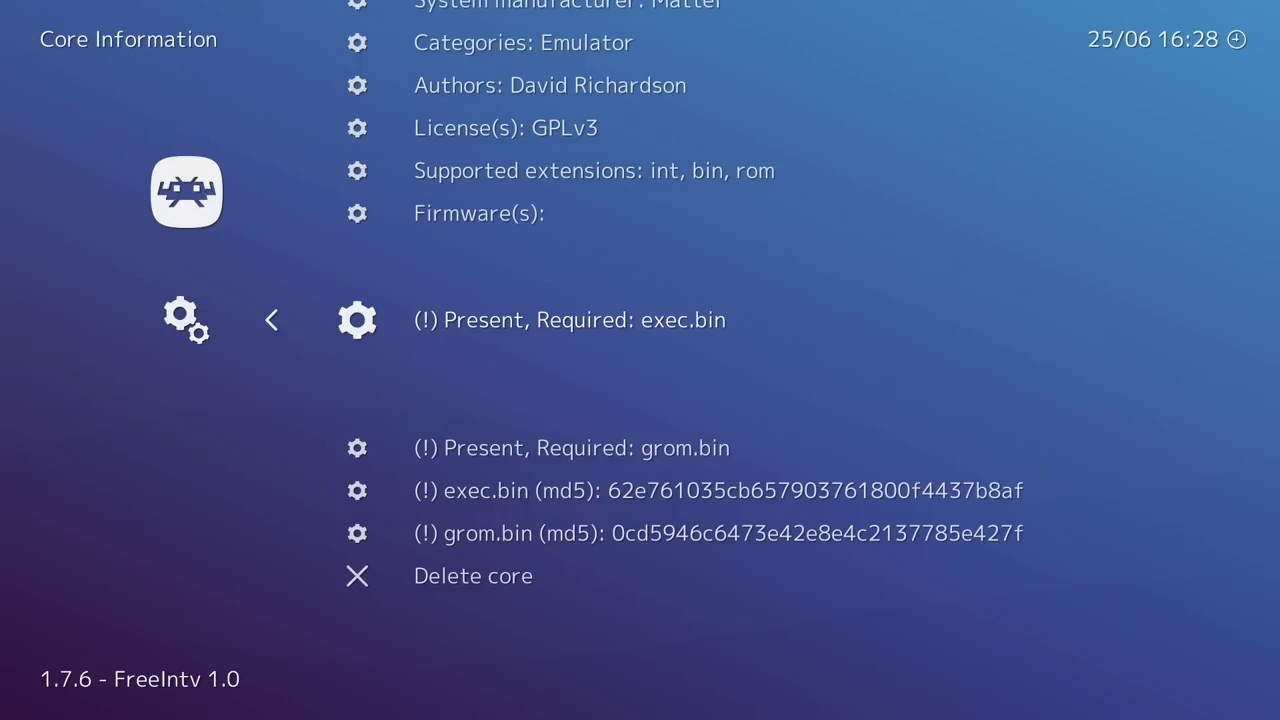
key(Down)
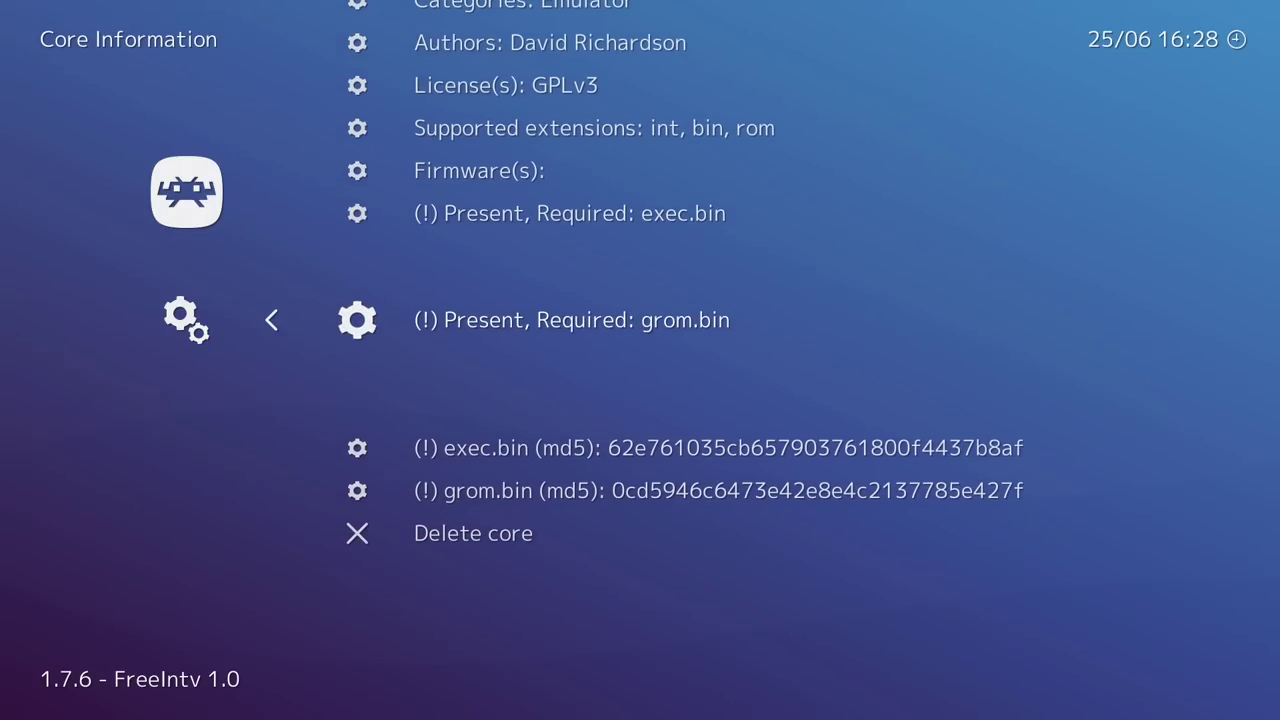
key(Down)
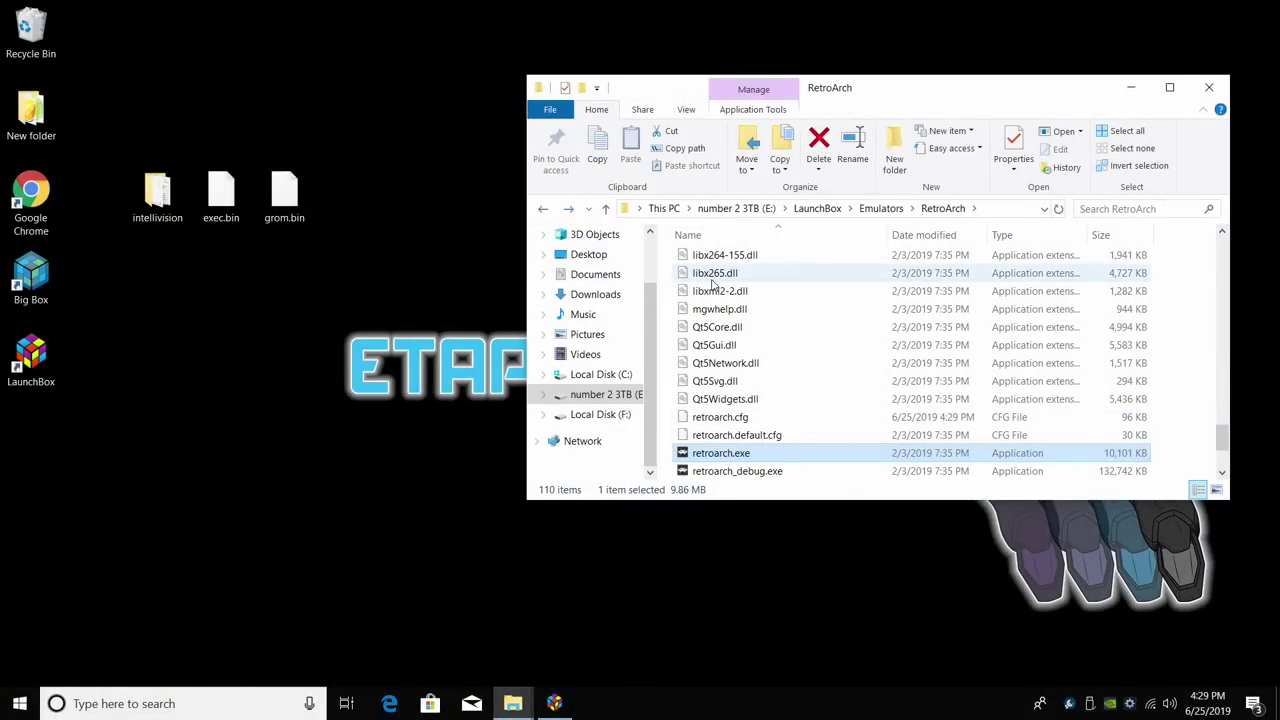
Copy the intellivision folder, exec.bin and grom.bin from the desktop into LaunchBox's Games folder and put the window away.
click(808, 209)
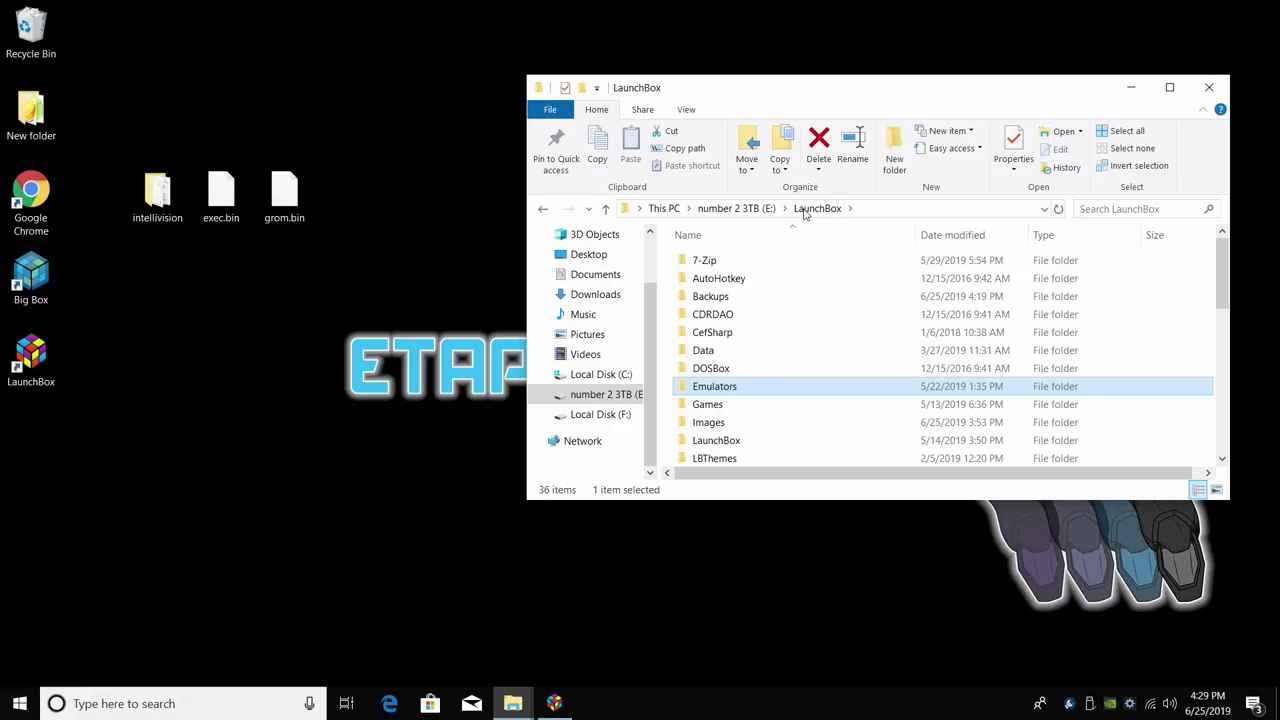
double_click(708, 408)
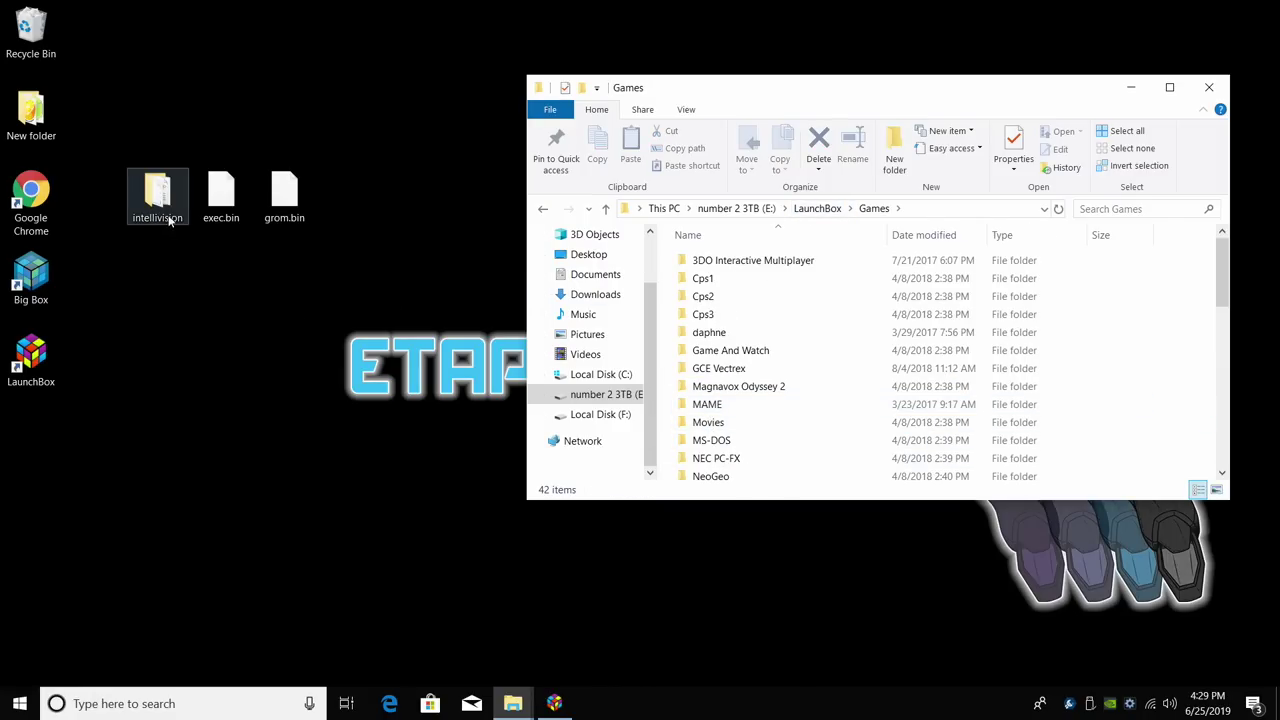
drag(165, 207, 1176, 392)
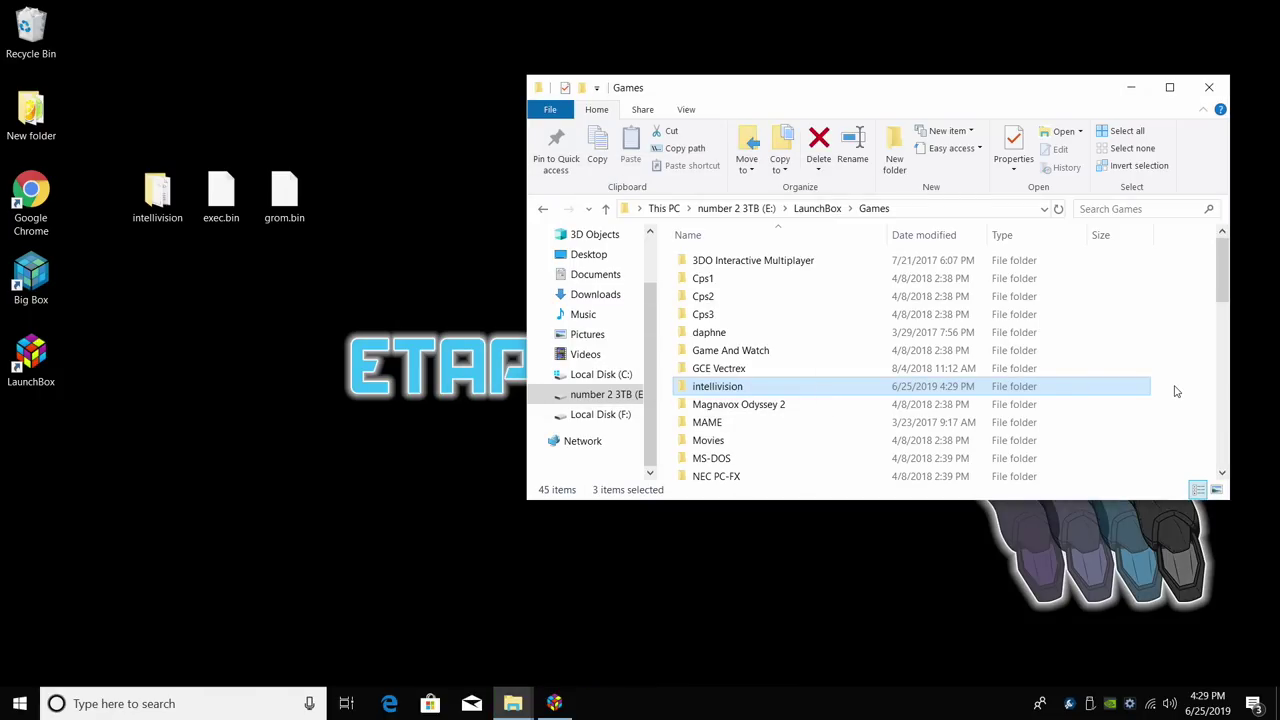
click(1198, 92)
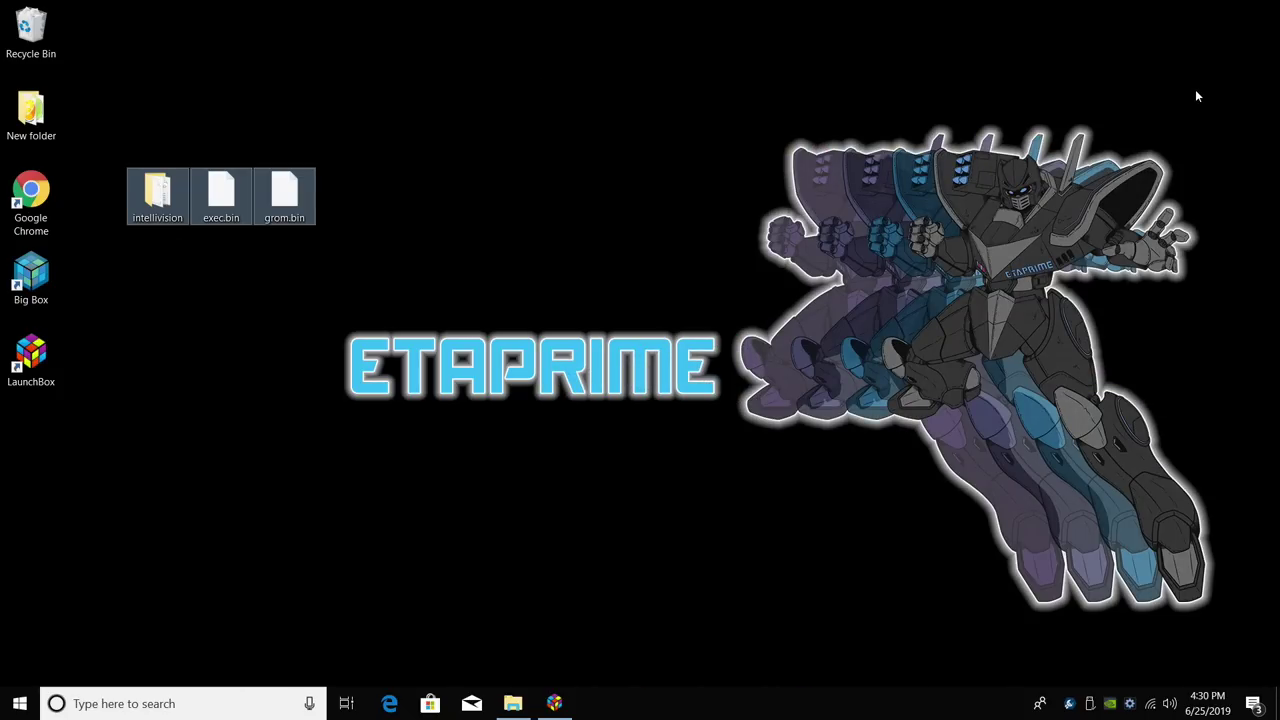
Switch to LaunchBox and check the Retroarch emulator's associated platforms for the core assigned to Mattel Intellivision.
click(556, 706)
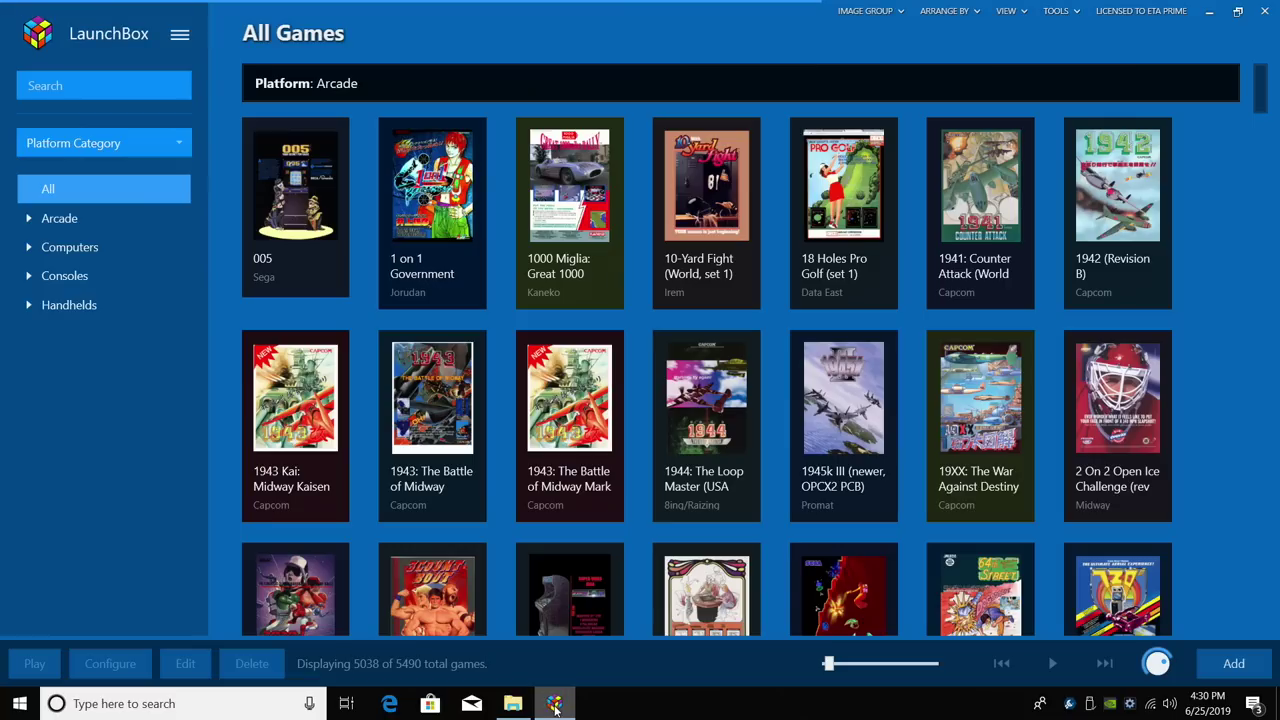
click(180, 38)
mouse_move(240, 119)
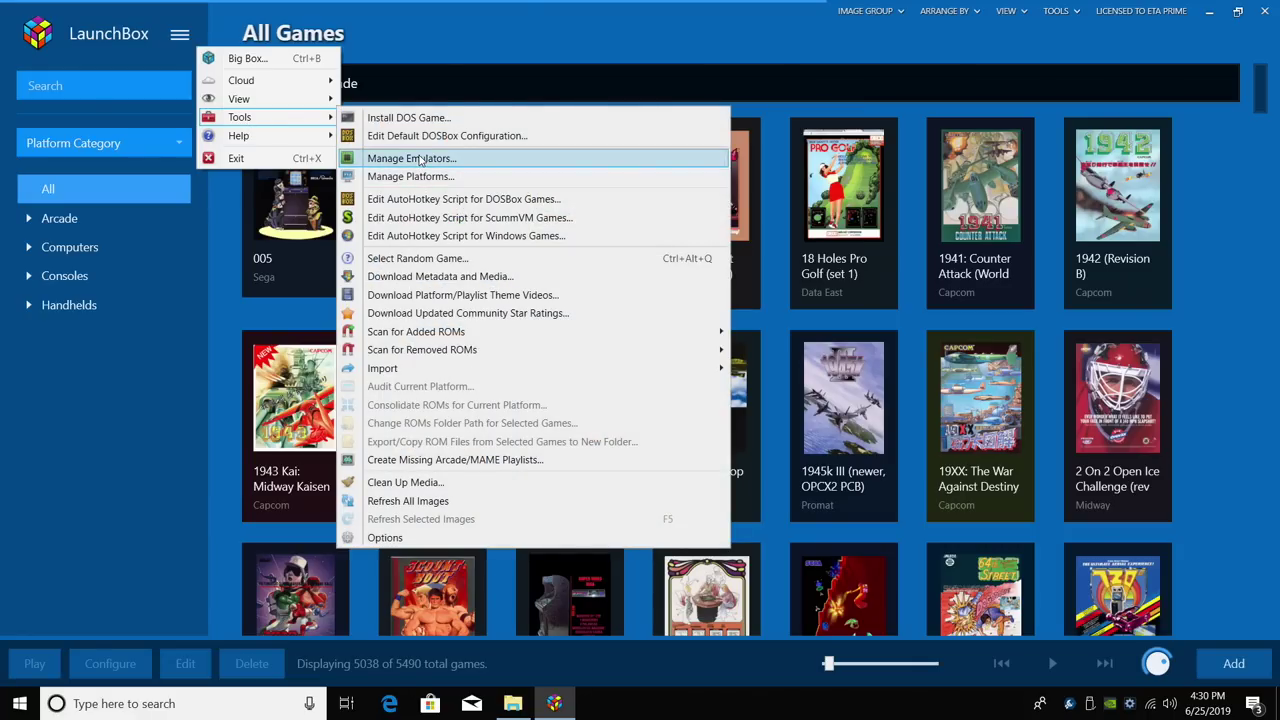
click(420, 159)
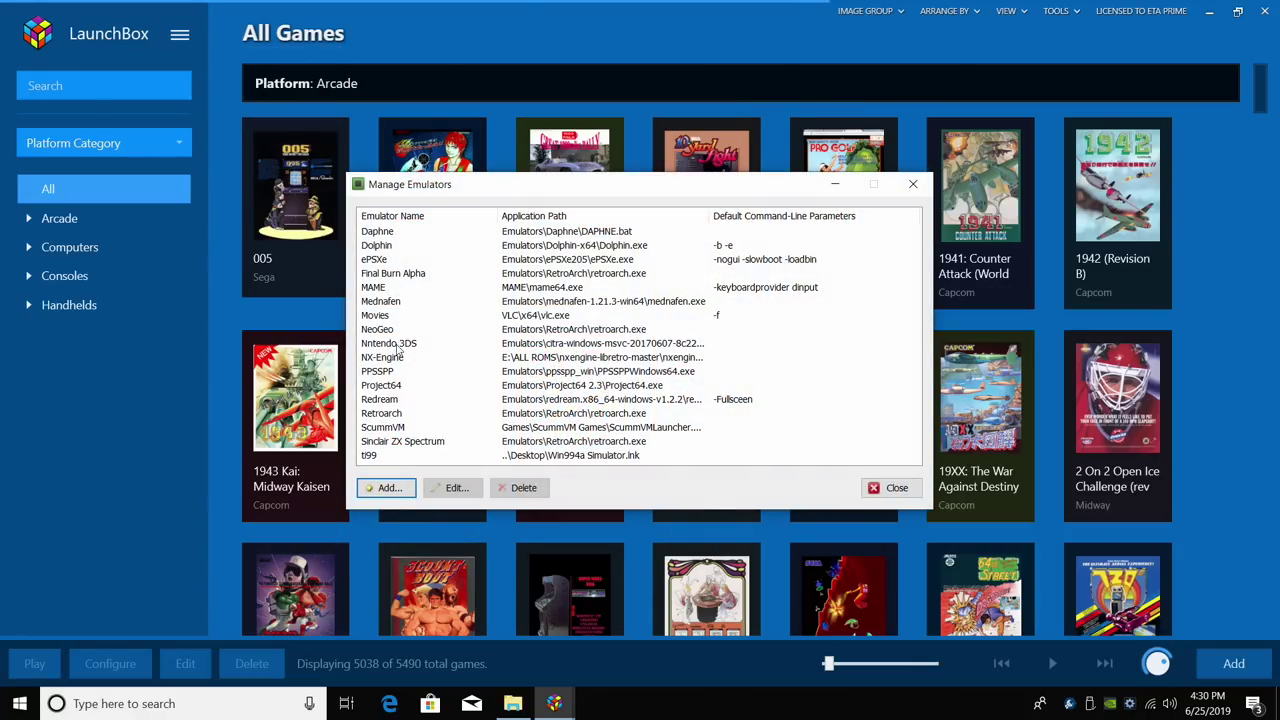
double_click(386, 415)
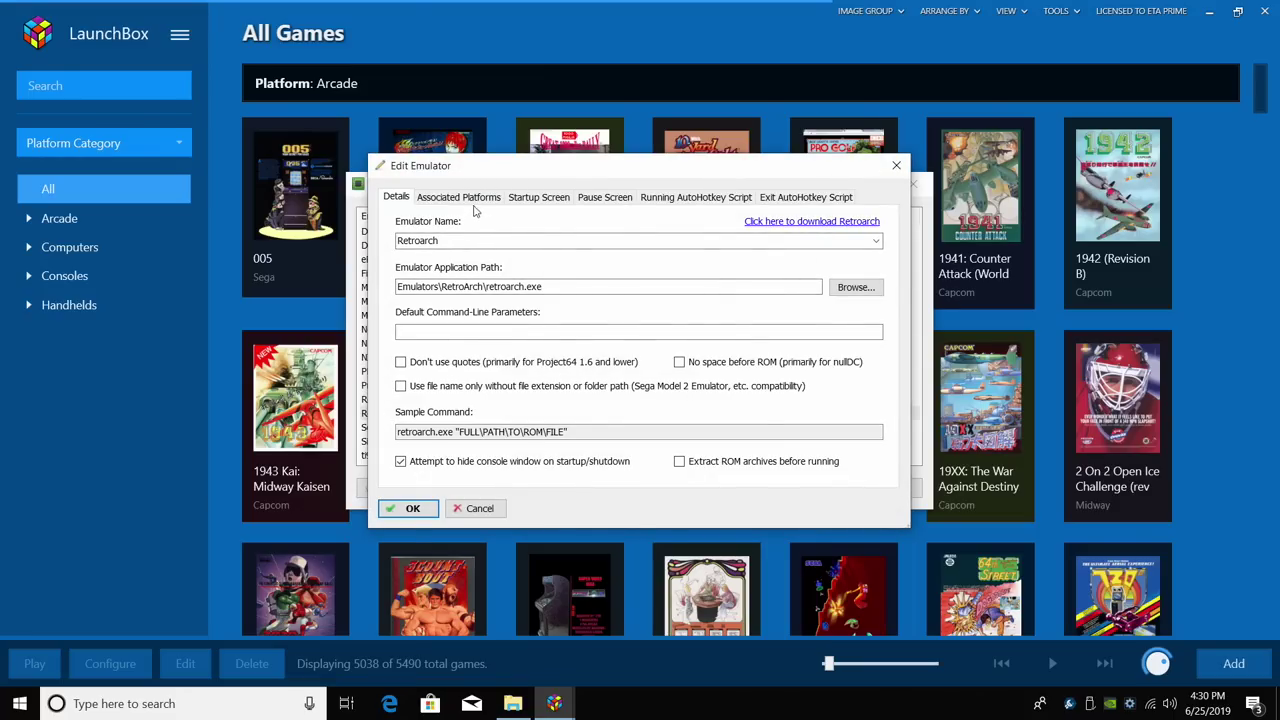
click(462, 198)
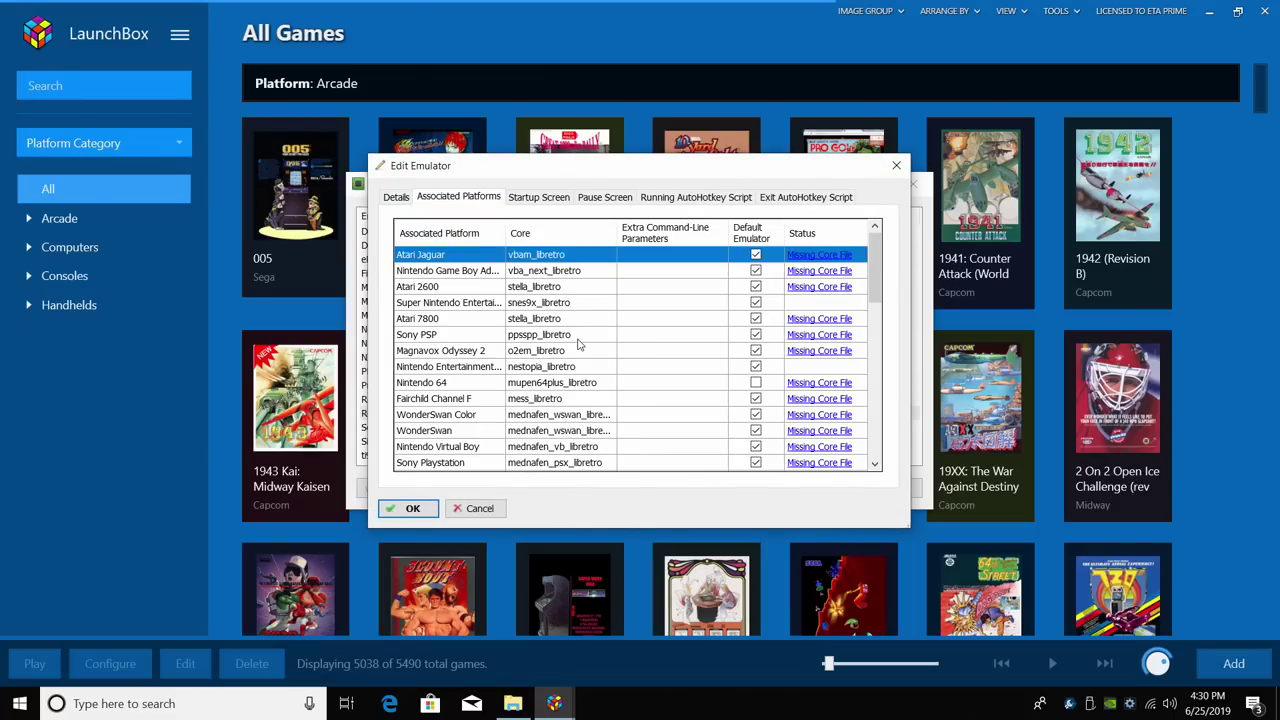
scroll(578, 344, down, 10)
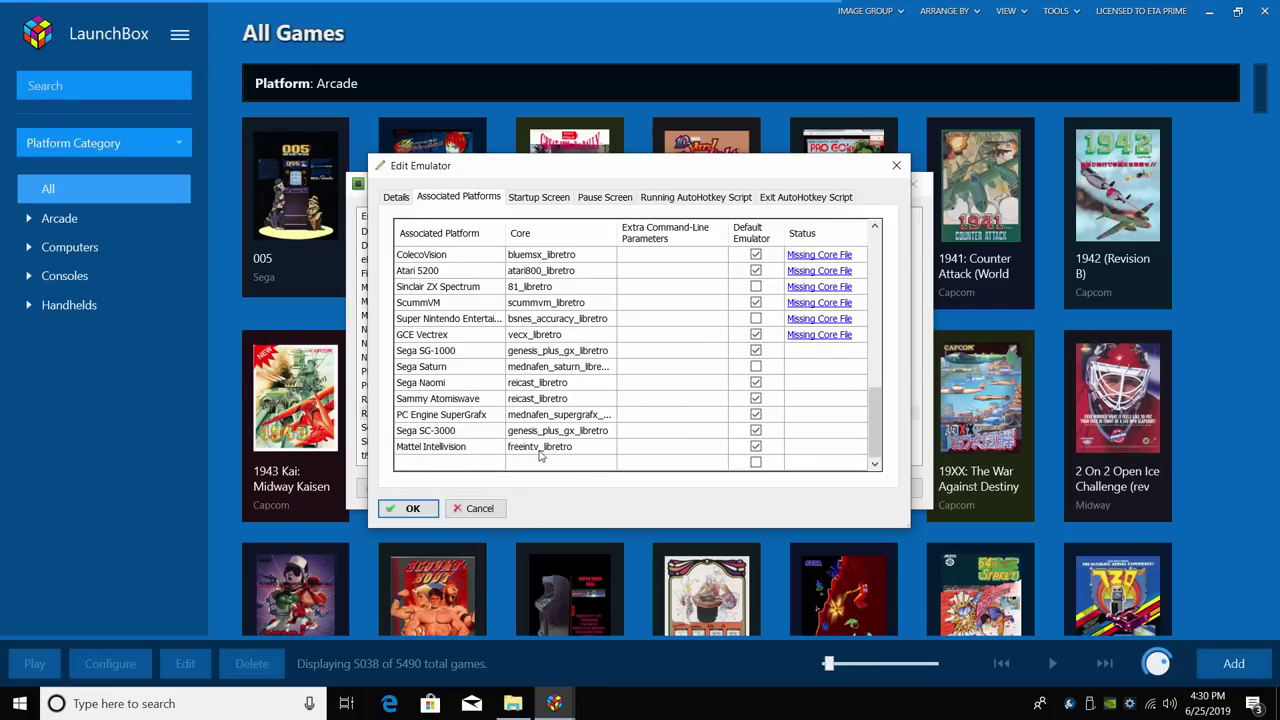
Assign freeintv_libretro as Mattel Intellivision's core with Retroarch as its default emulator, then save and close the emulator settings.
click(606, 456)
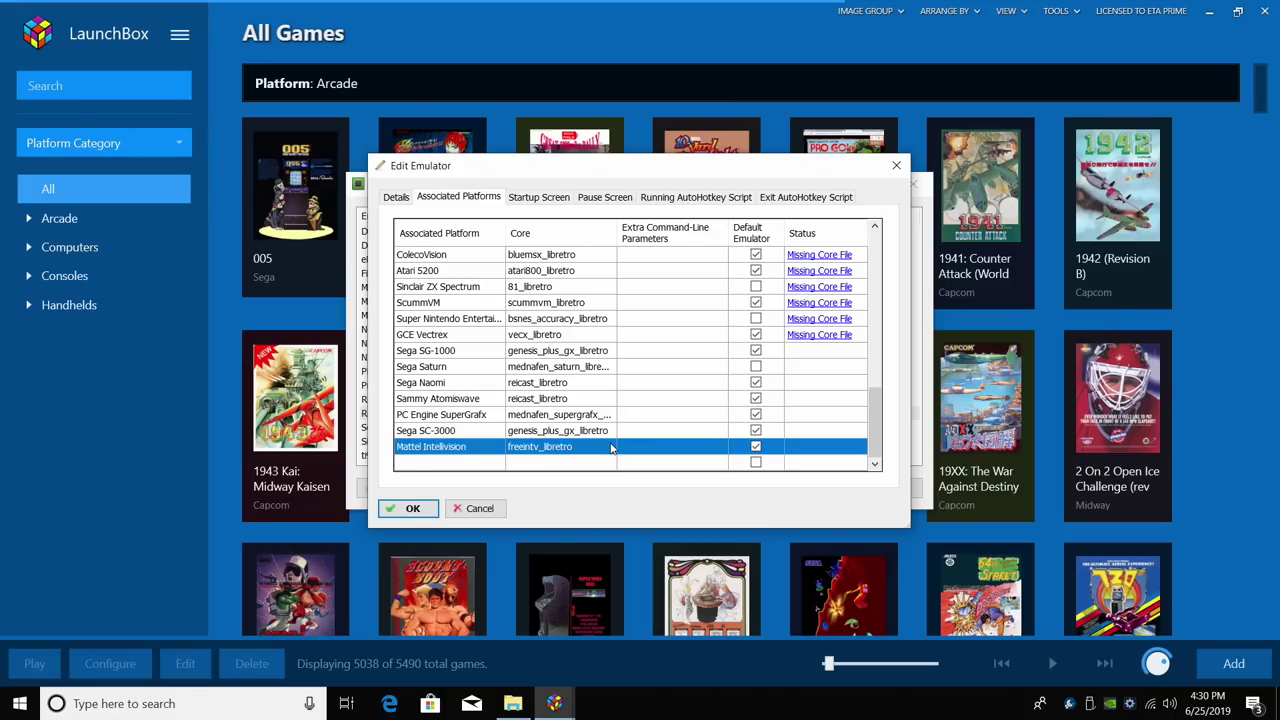
click(611, 449)
click(609, 447)
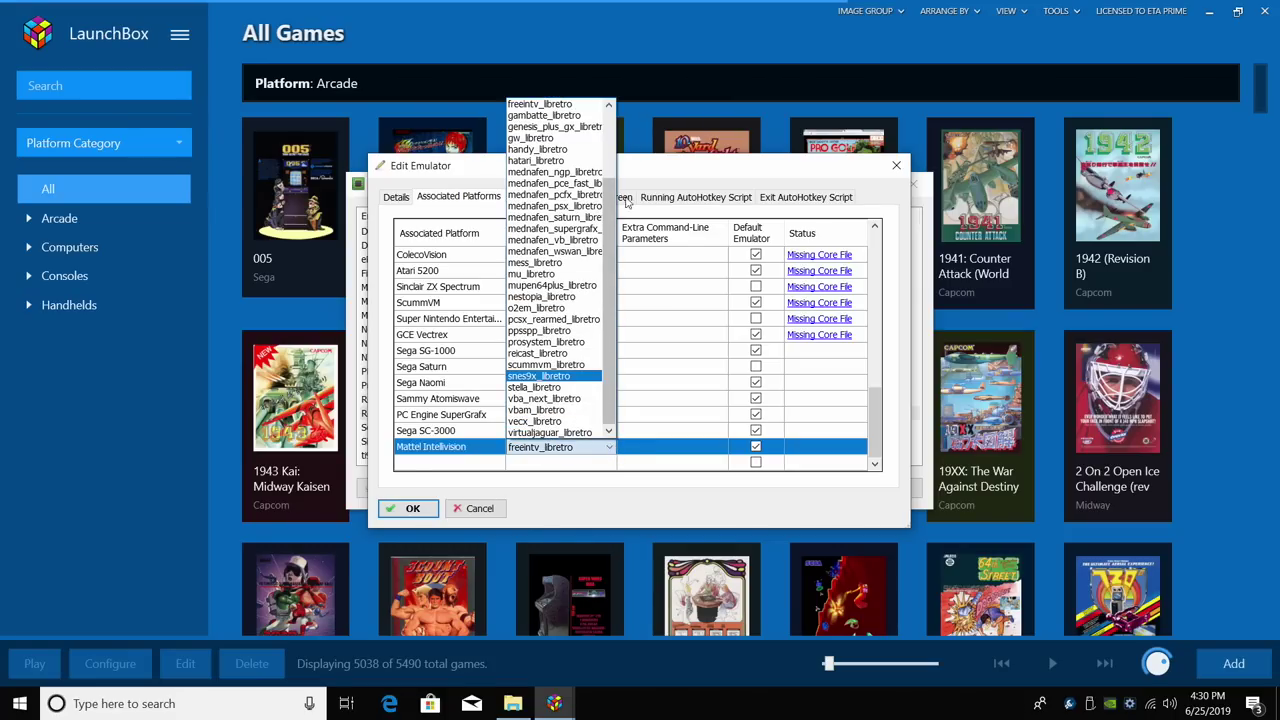
click(558, 105)
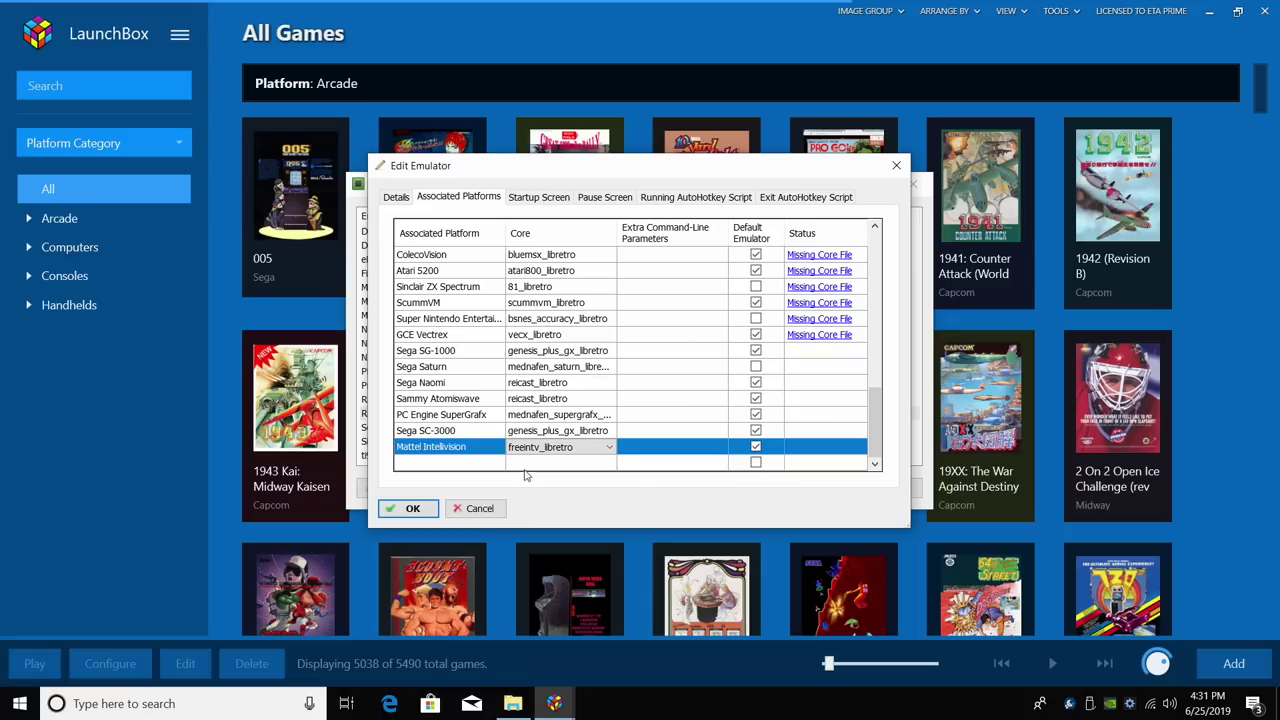
click(756, 449)
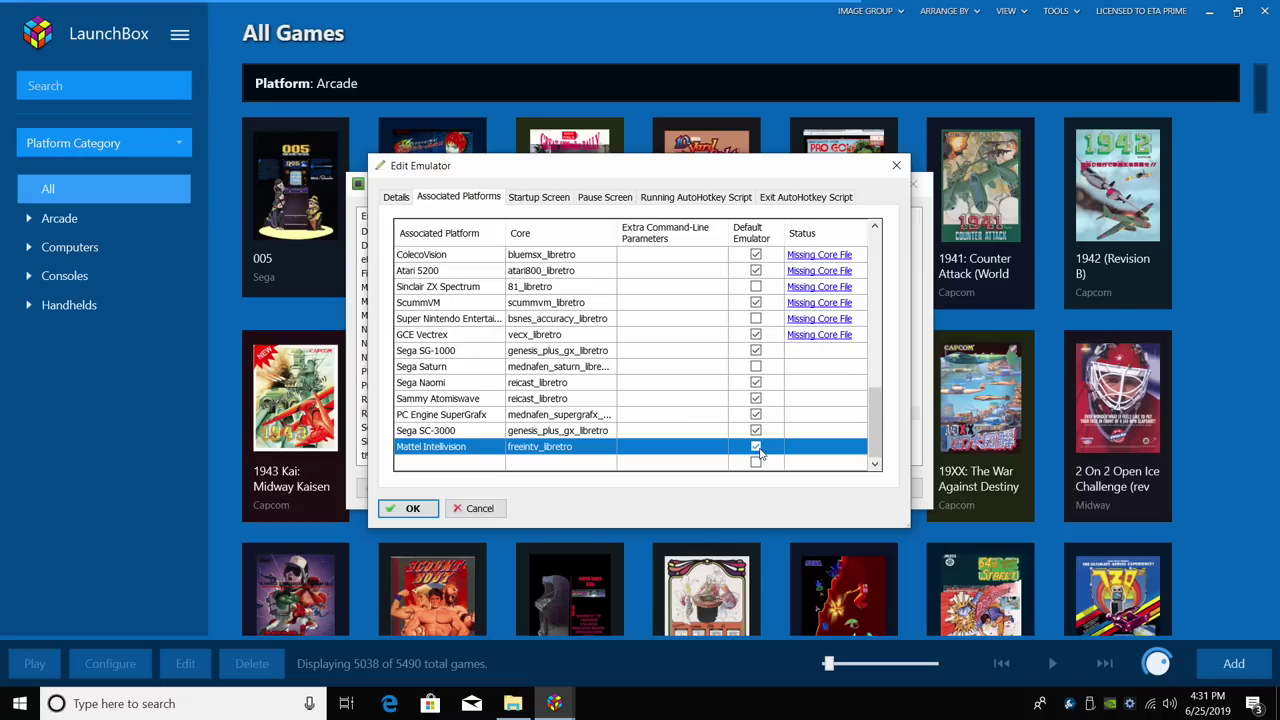
click(412, 508)
click(897, 488)
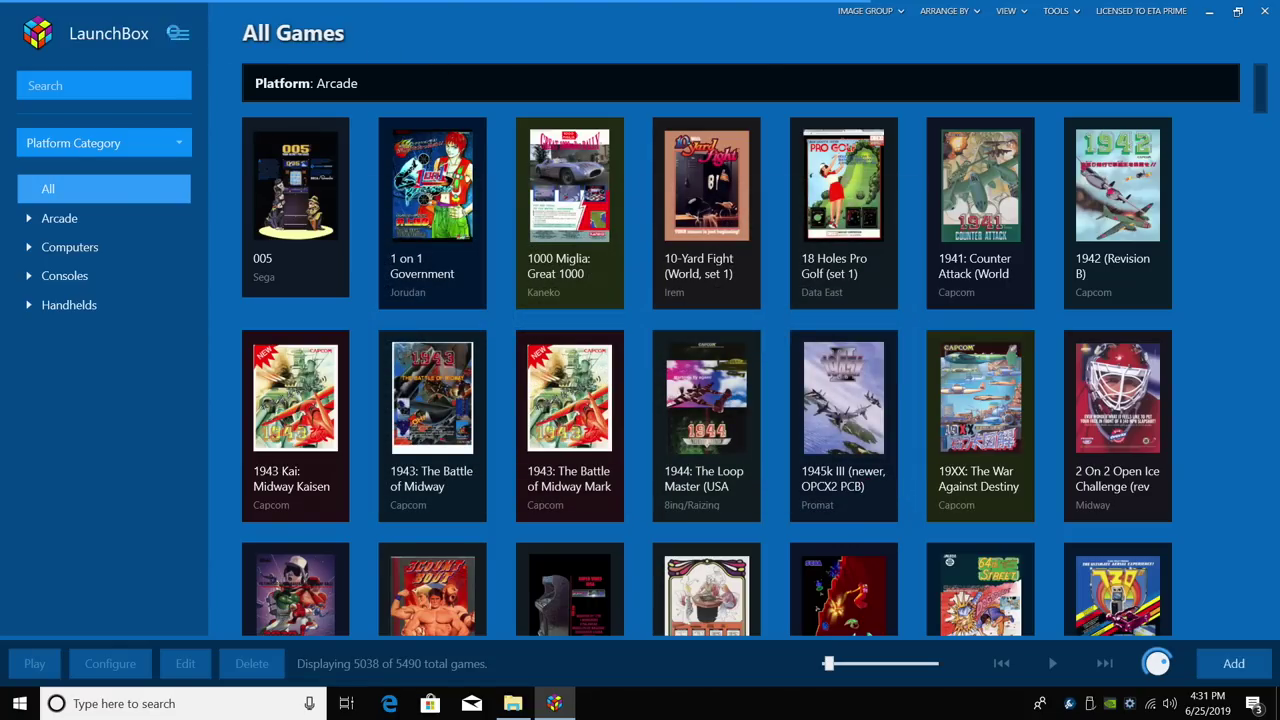
Start a ROM files import and add the intellivision folder from LaunchBox's Games folder as its source.
click(180, 34)
mouse_move(252, 126)
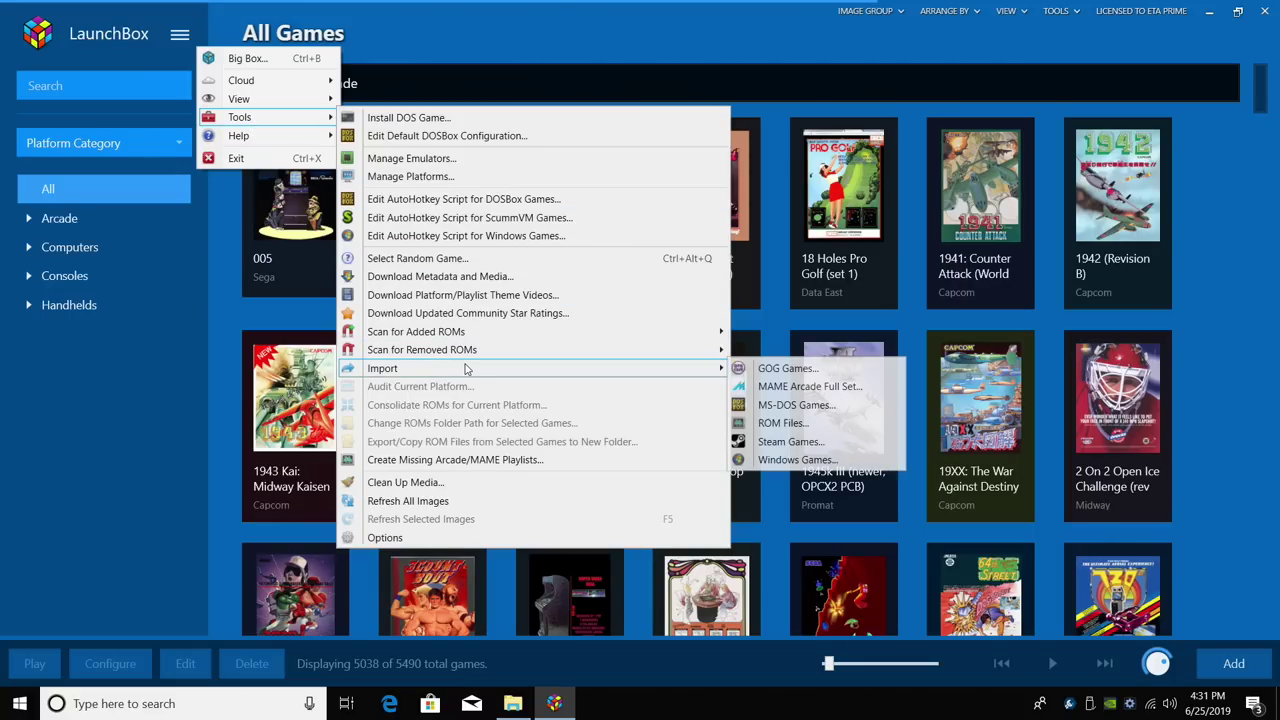
click(817, 426)
click(845, 549)
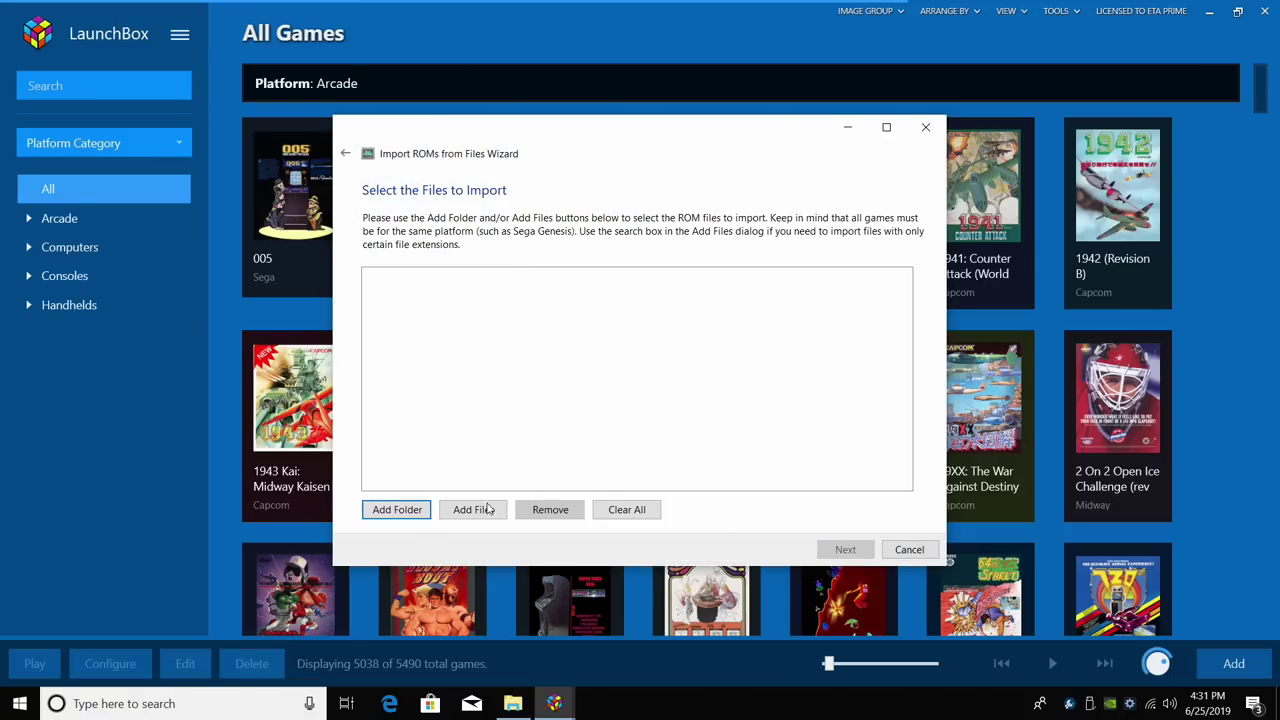
click(392, 511)
scroll(680, 434, down, 5)
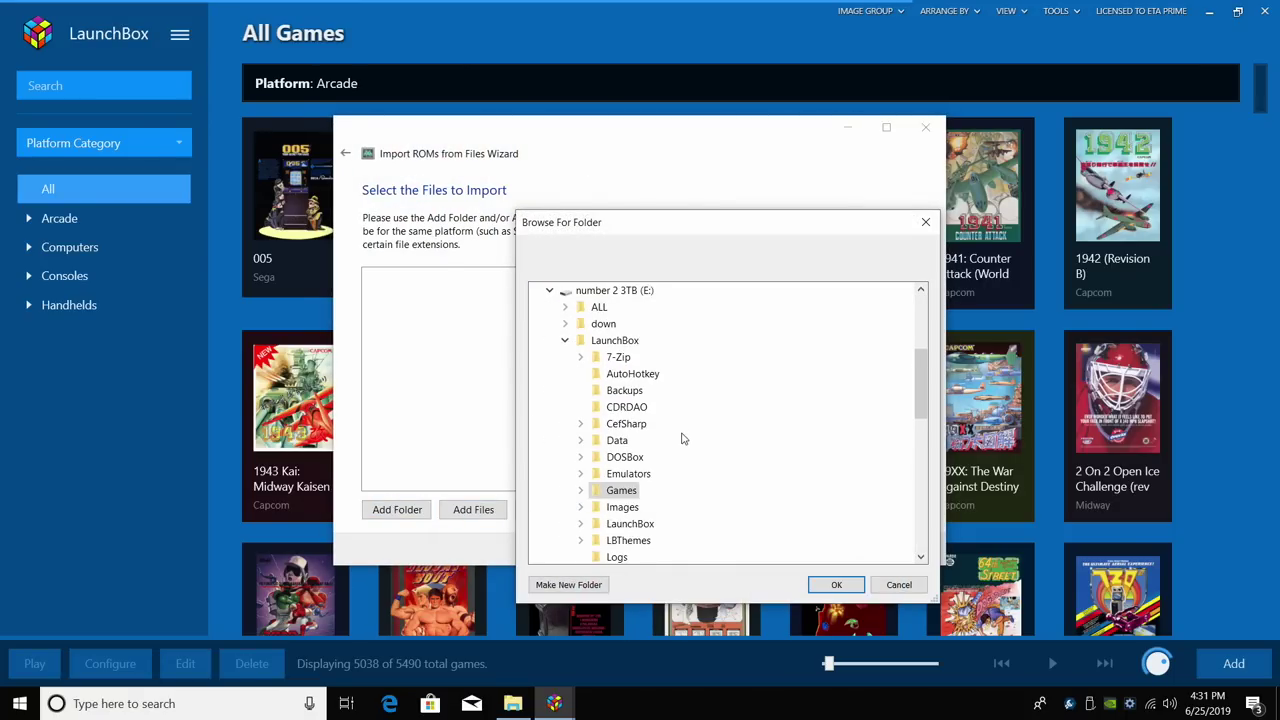
click(580, 441)
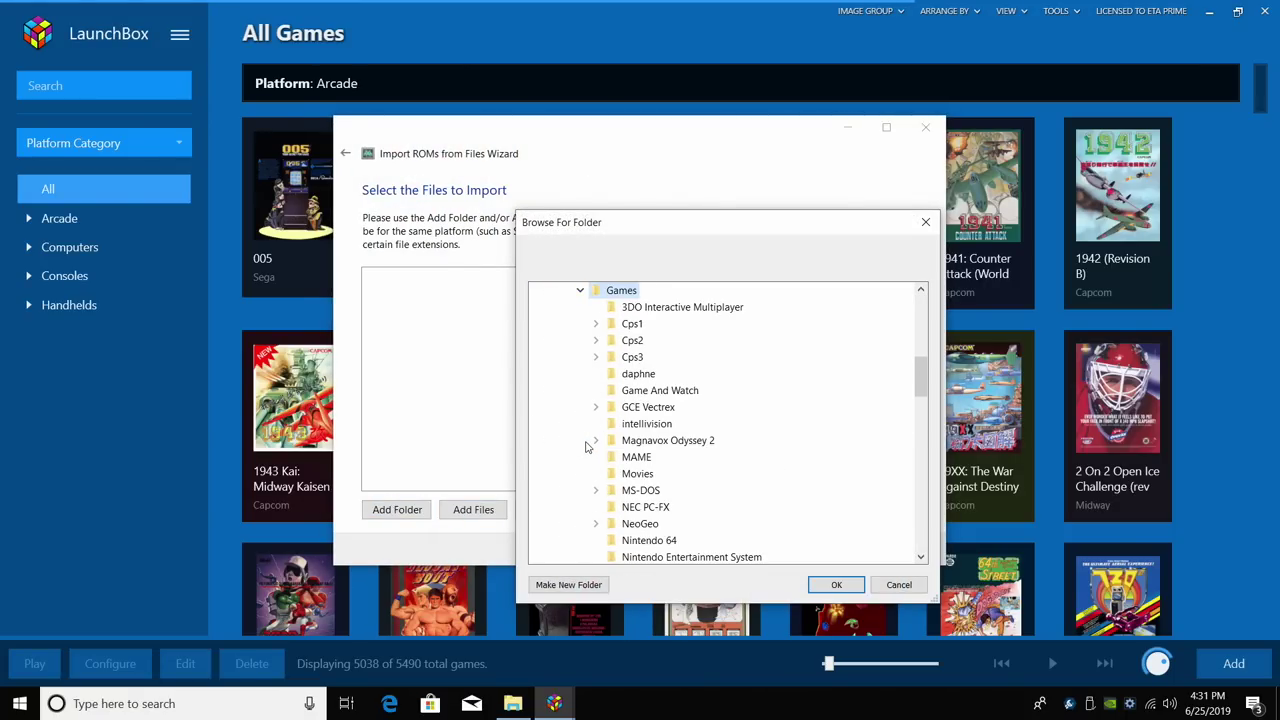
click(646, 424)
click(845, 590)
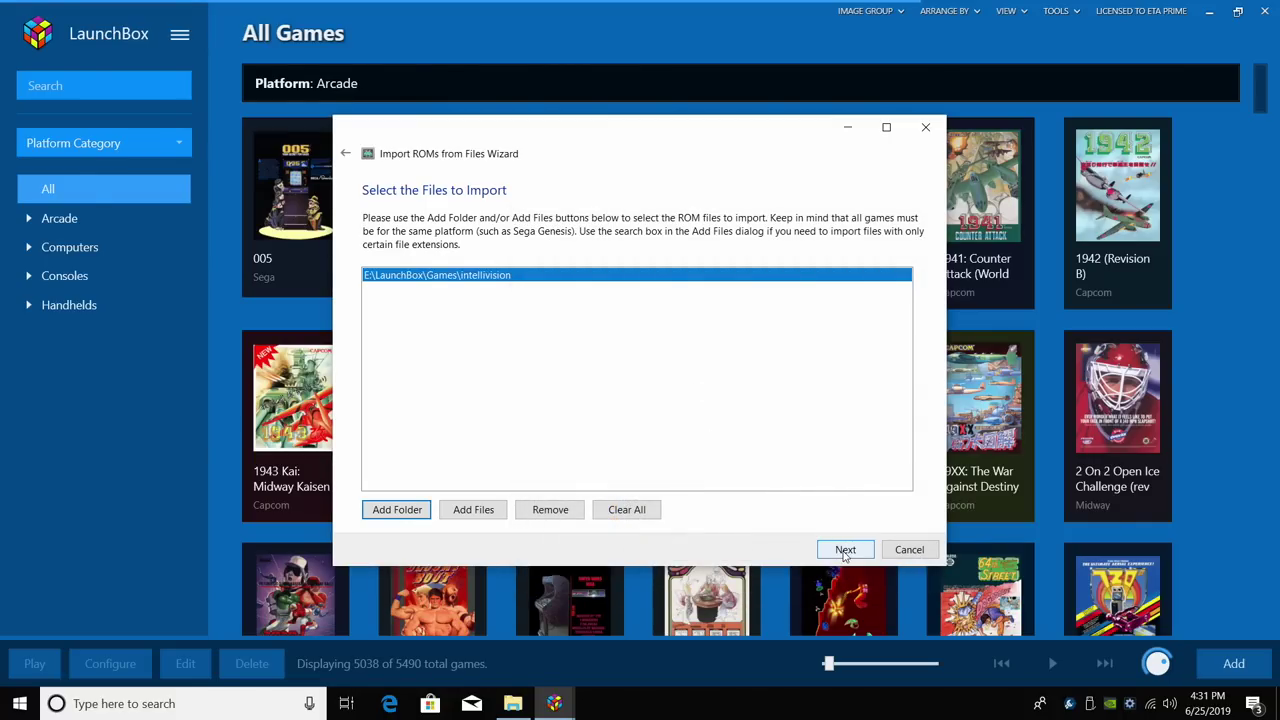
Set the platform for the imported games to Mattel Intellivision.
click(845, 552)
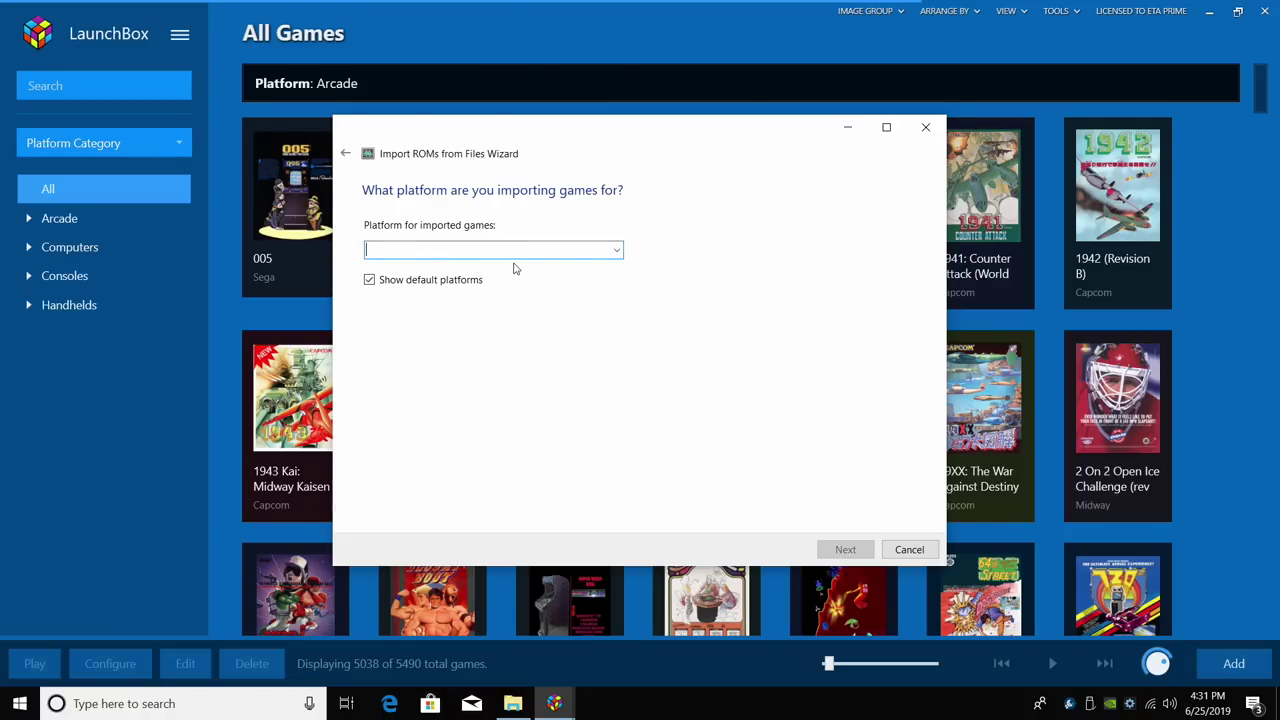
click(616, 250)
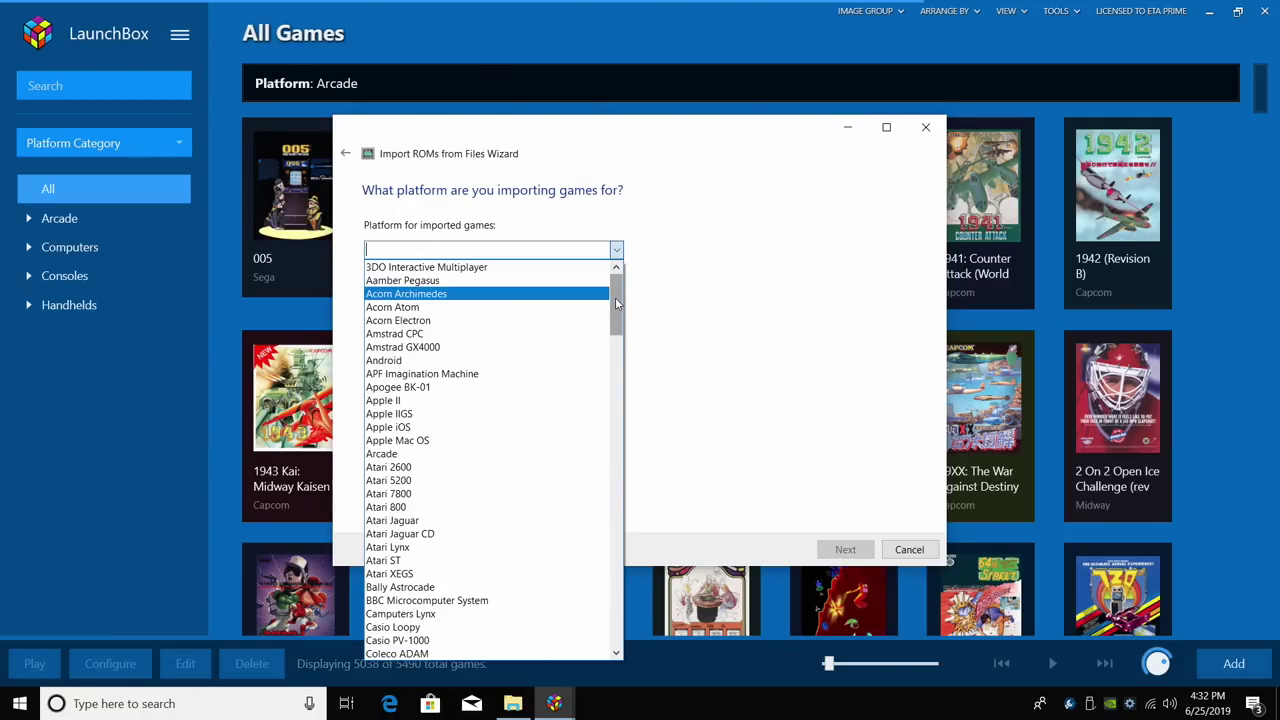
drag(615, 297, 608, 443)
scroll(610, 440, up, 4)
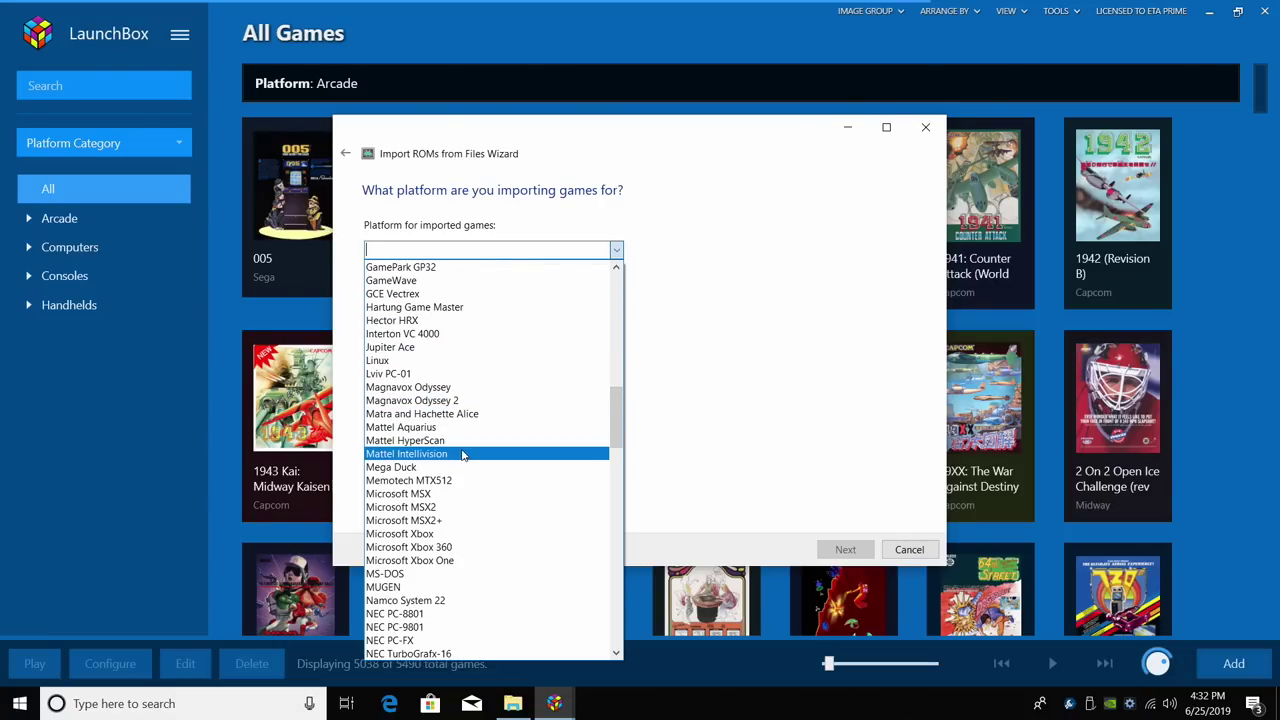
click(462, 454)
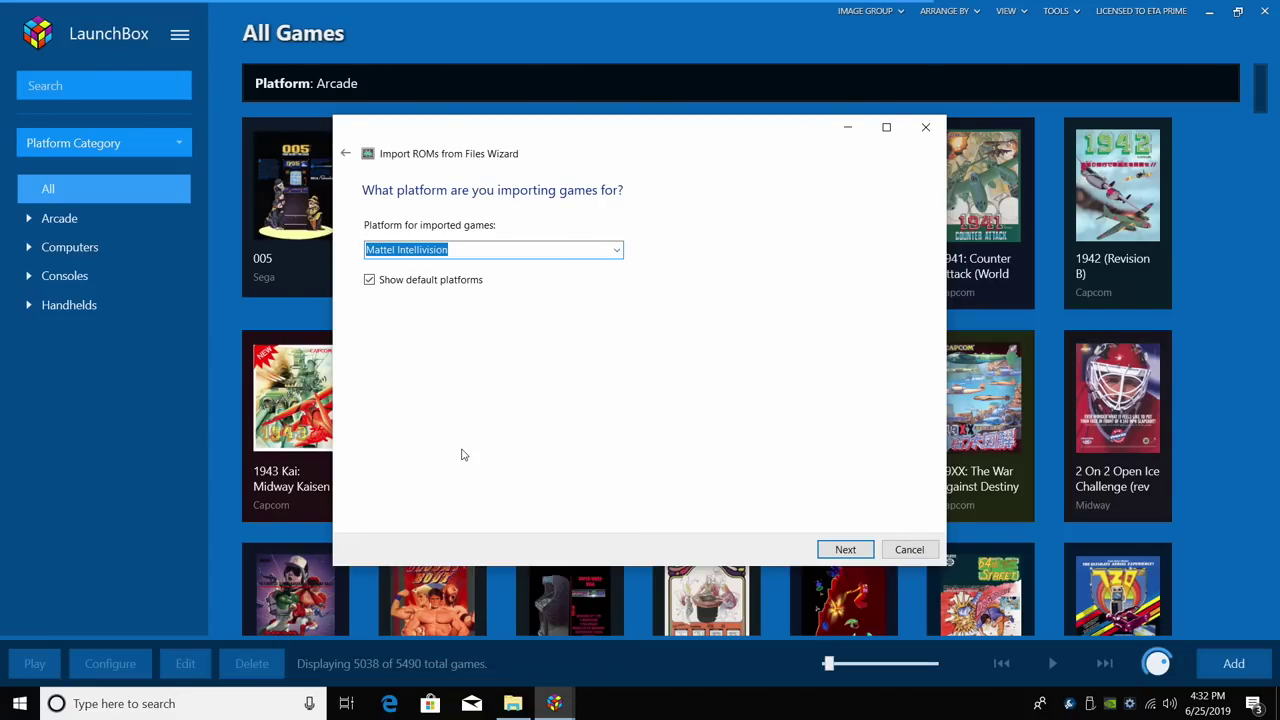
click(846, 548)
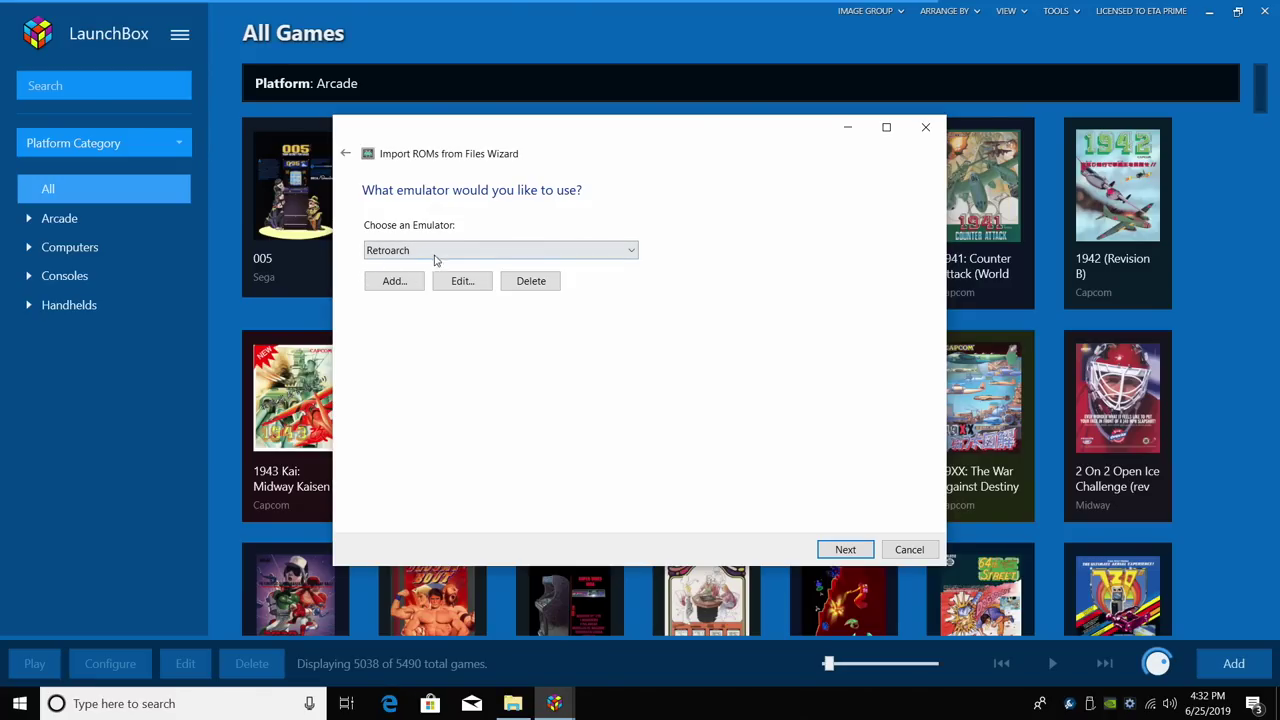
Keep Retroarch as the emulator for the import and use the ROM files in their current location.
click(632, 251)
click(632, 252)
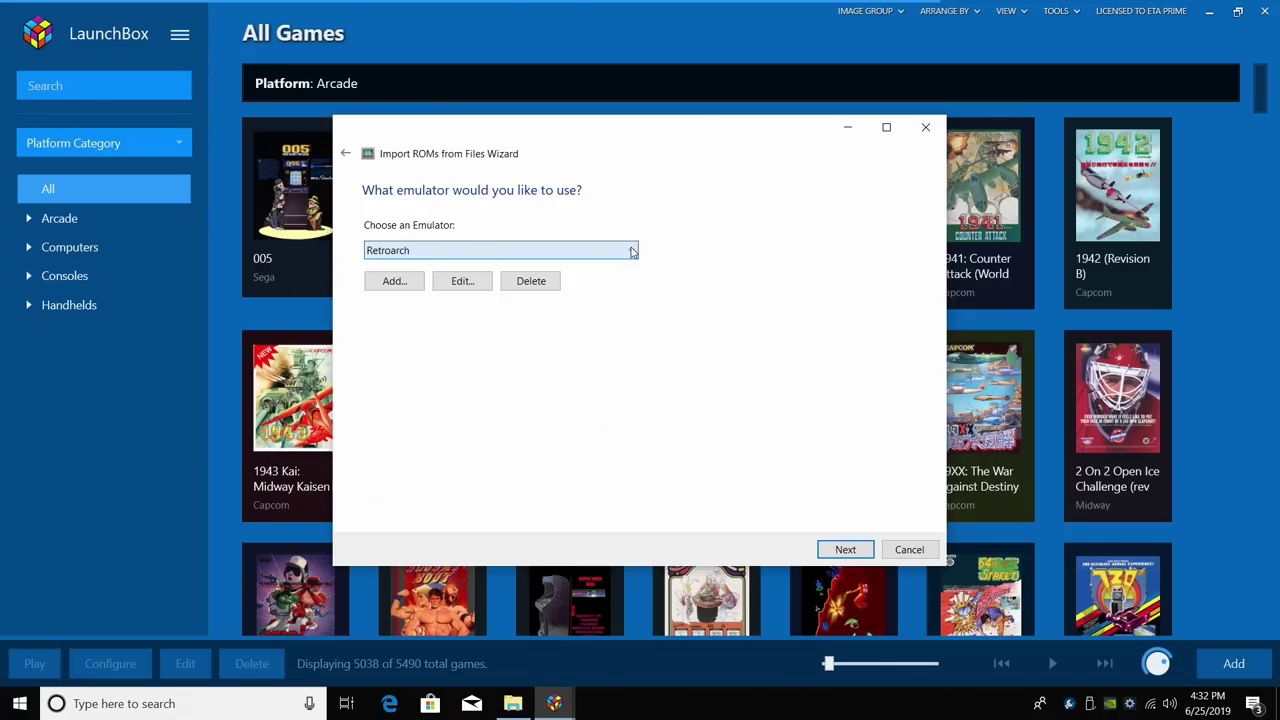
click(845, 551)
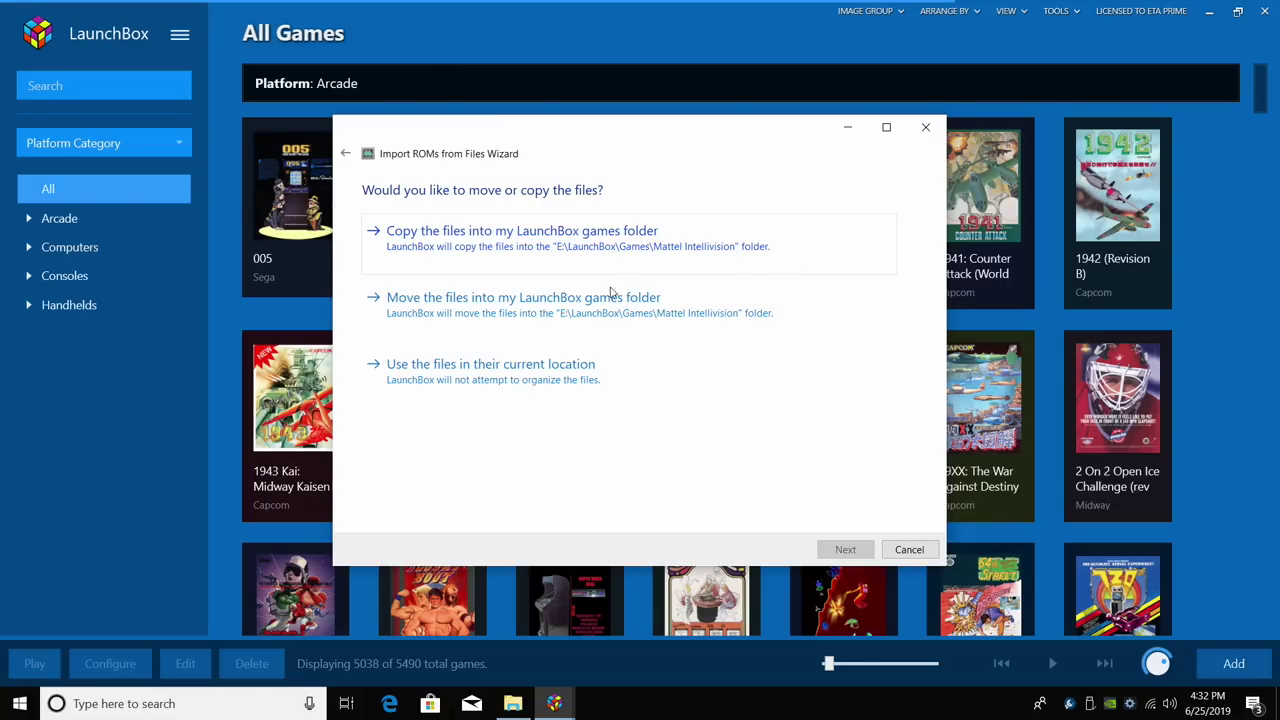
click(557, 382)
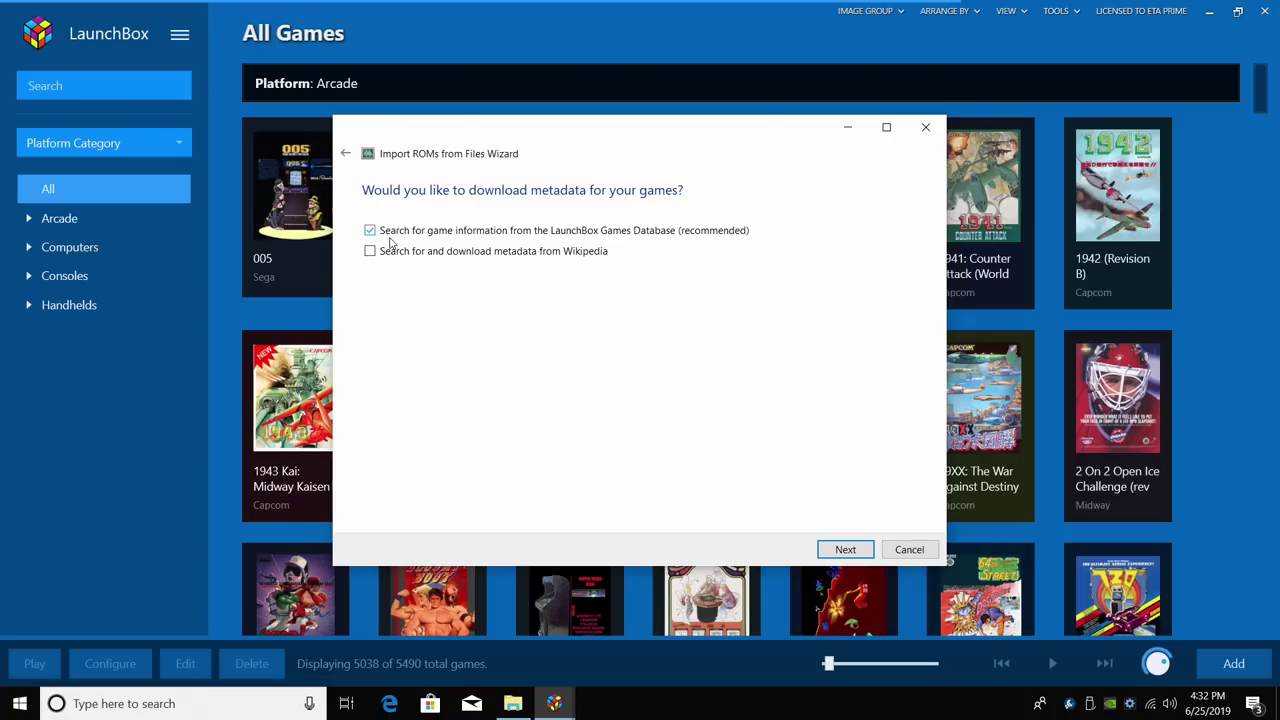
Accept the LaunchBox Games Database metadata search and keep all image types selected for download.
click(846, 553)
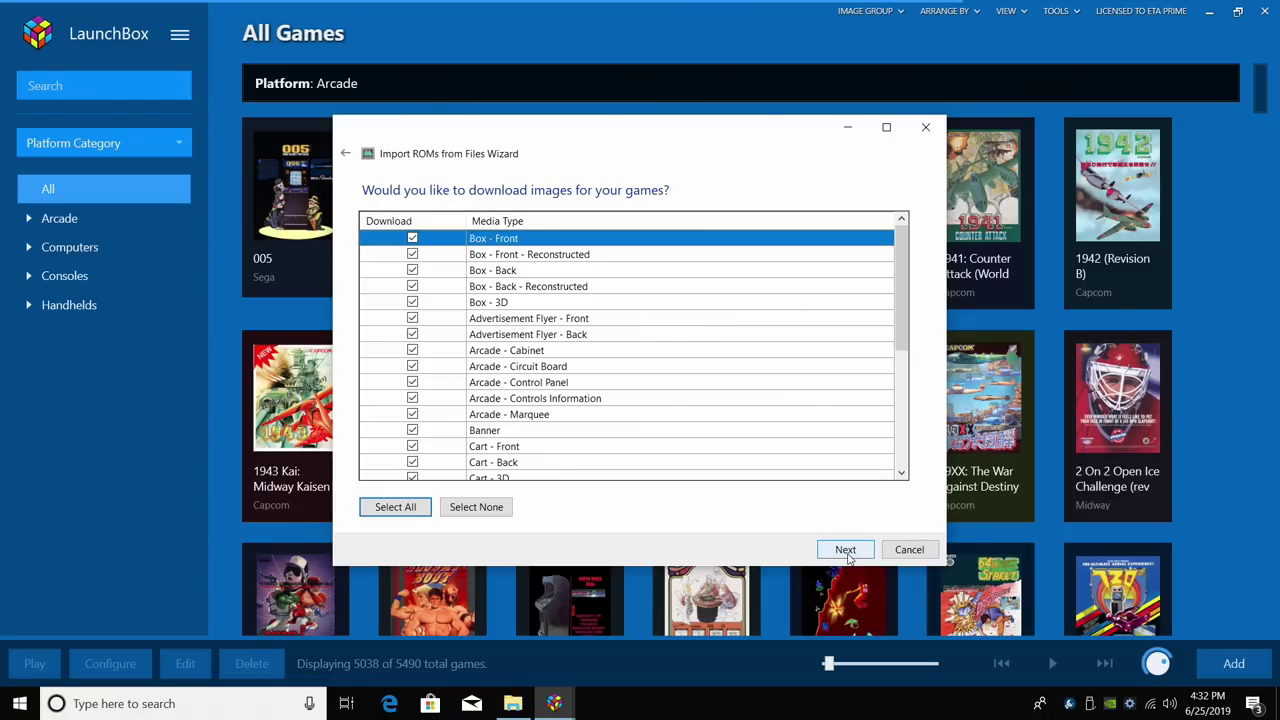
drag(901, 337, 911, 290)
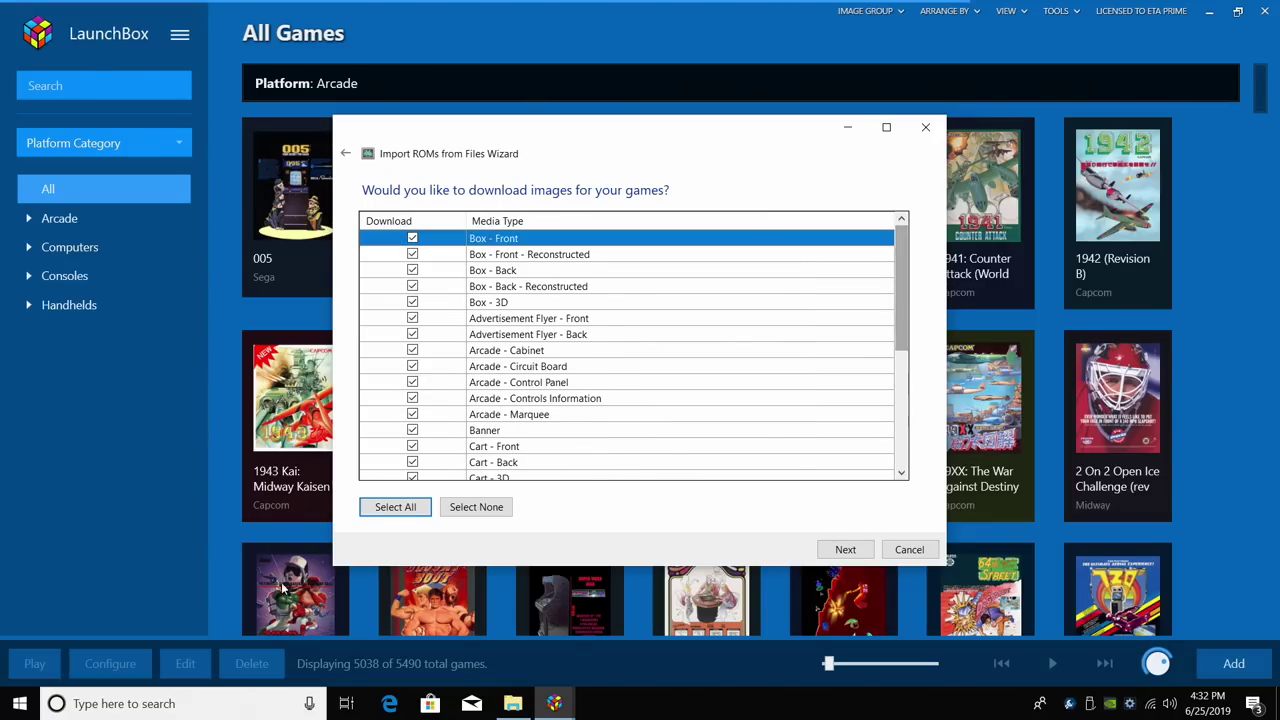
click(864, 547)
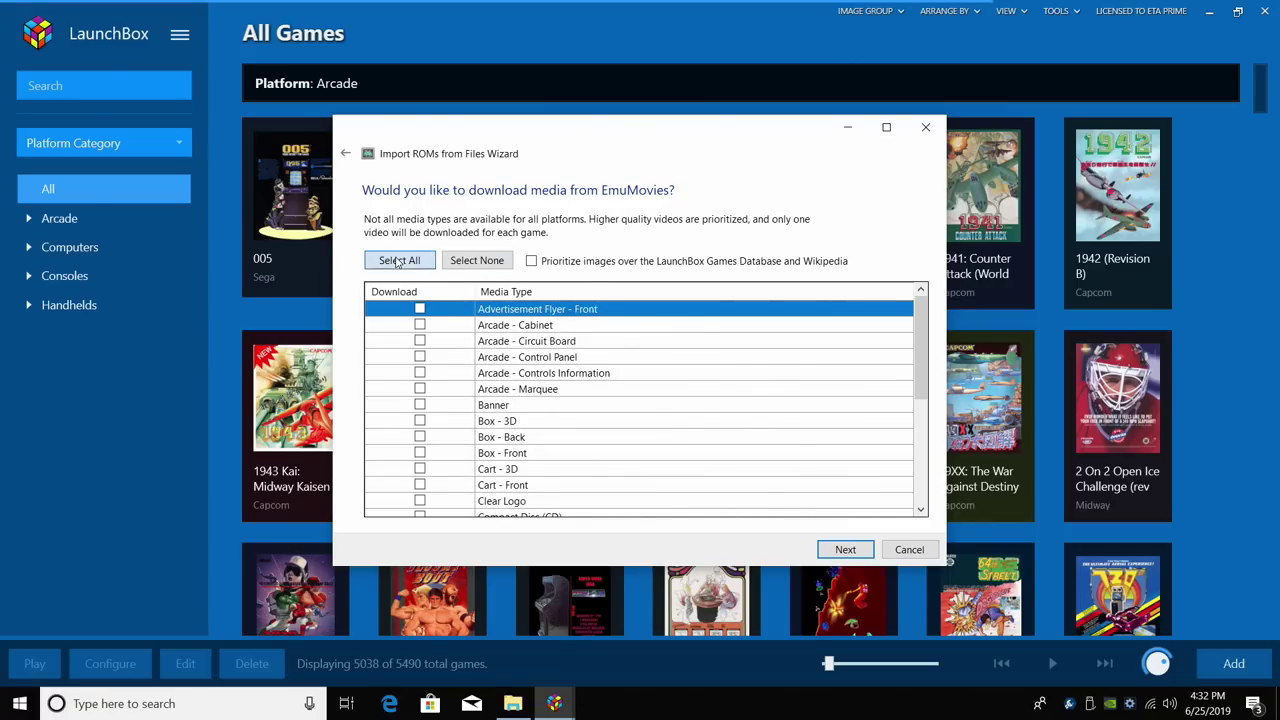
Select all EmuMovies media types for download and accept the default custom import options.
click(398, 261)
click(857, 550)
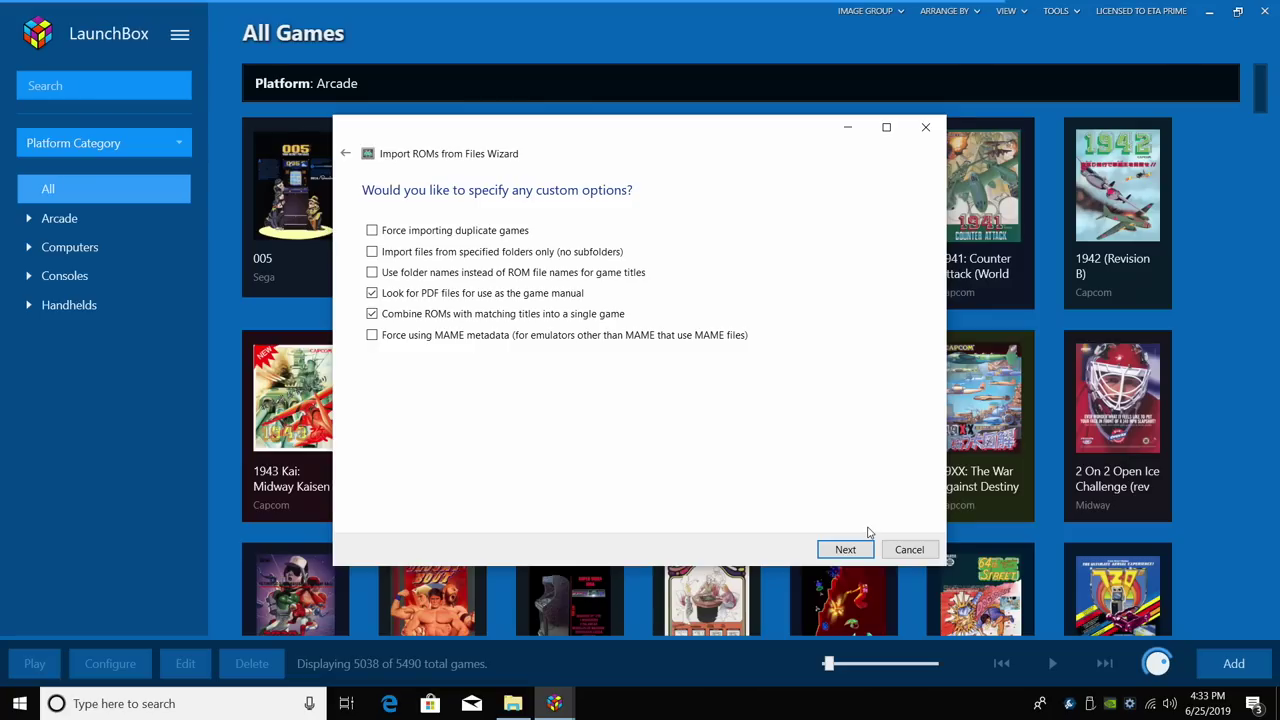
click(846, 550)
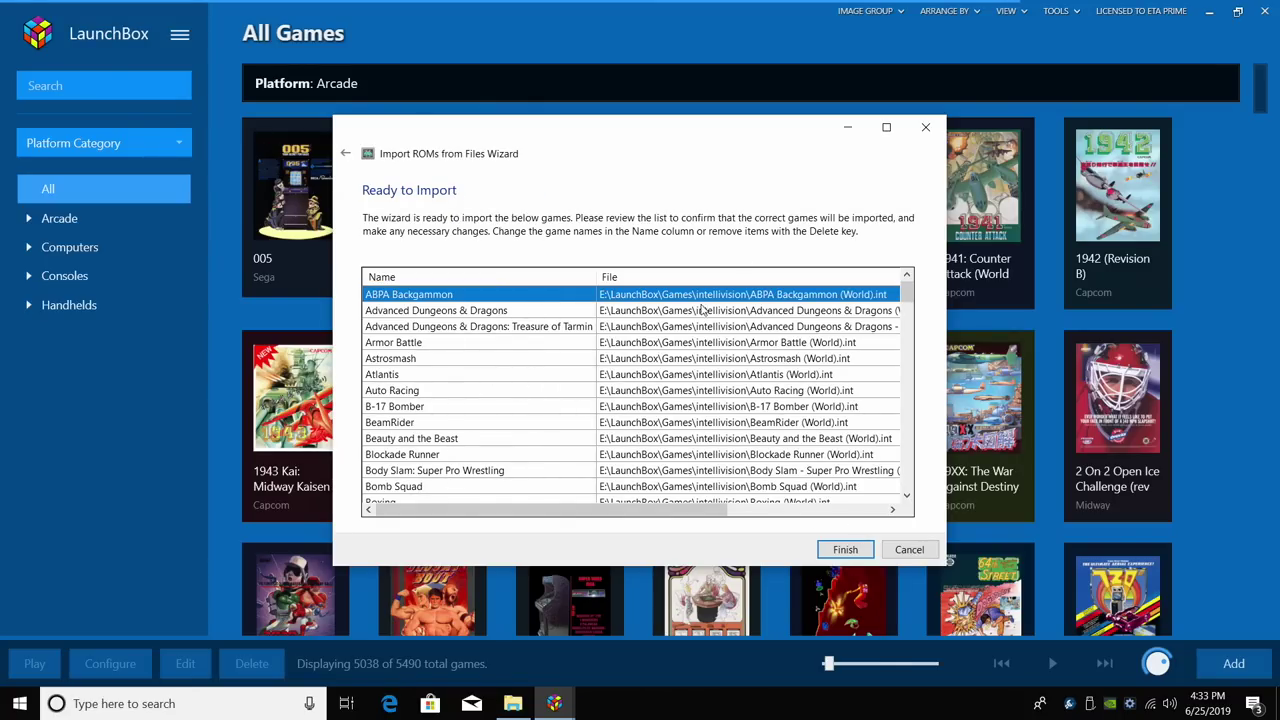
Review the file extensions in the list of games to import, finish the import and dismiss the completion notice.
drag(696, 515, 856, 515)
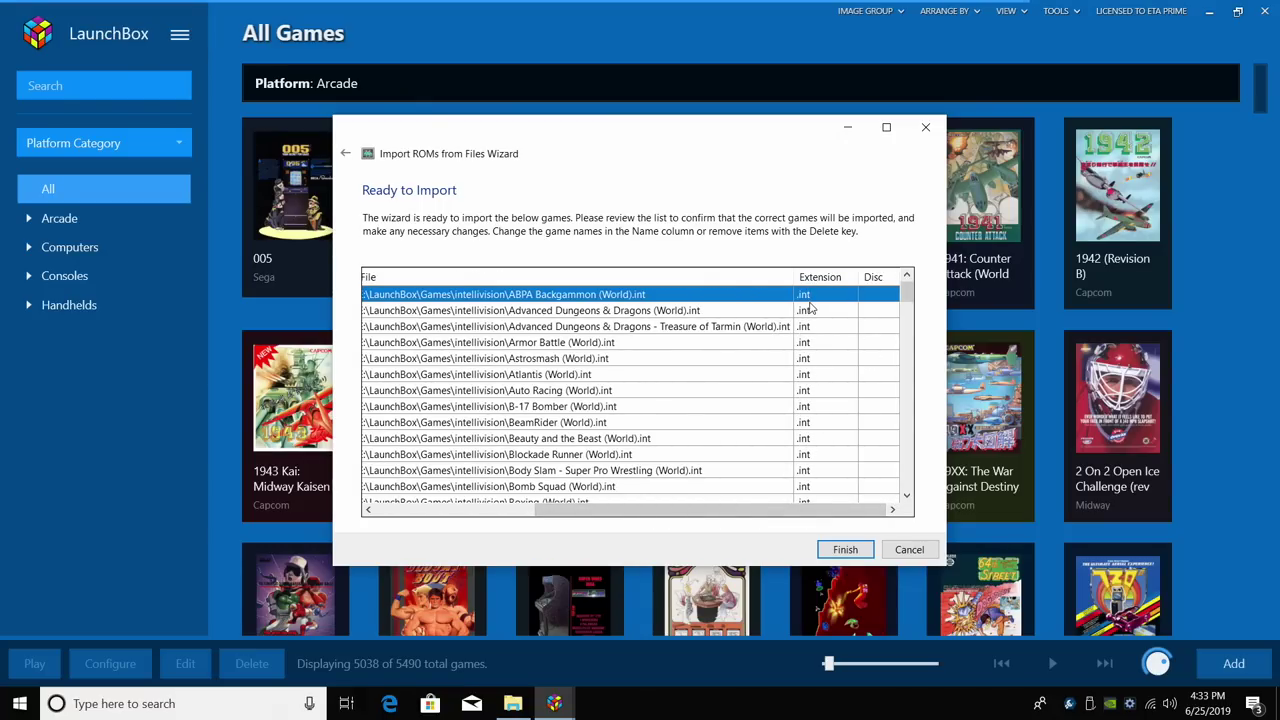
click(845, 549)
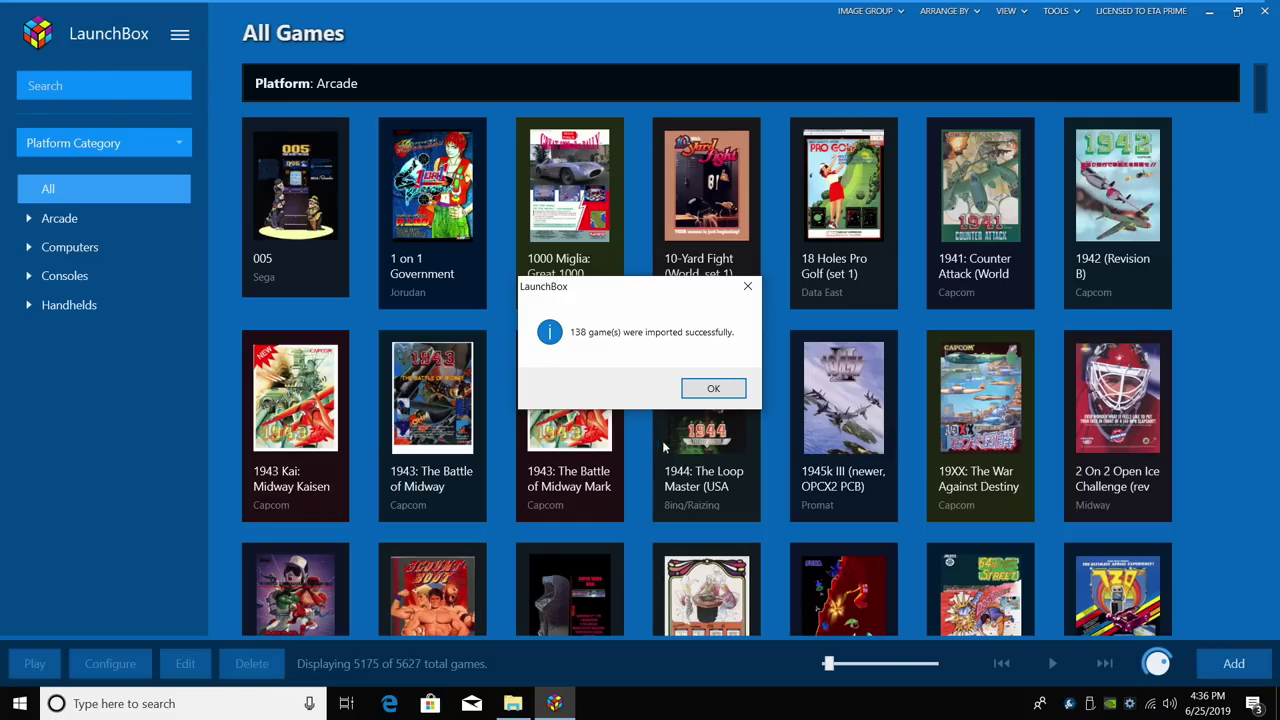
click(711, 388)
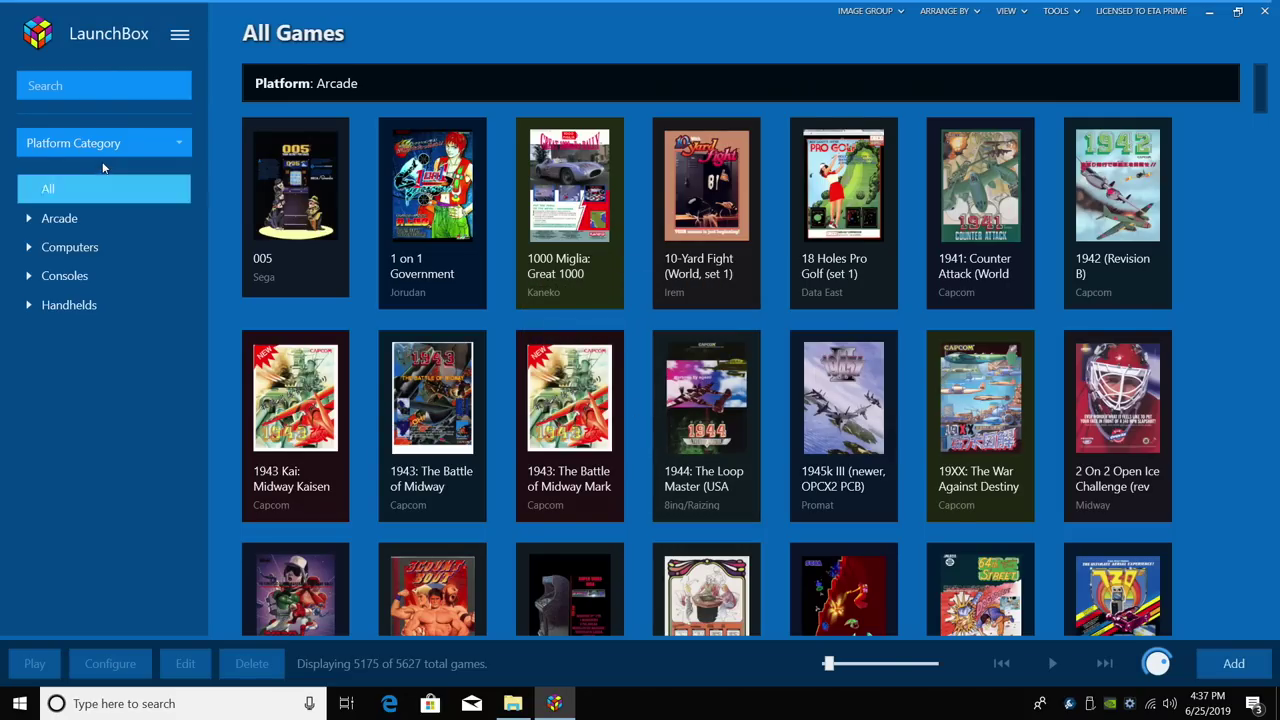
Show the Mattel Intellivision platform under Consoles and look through its imported games.
click(24, 279)
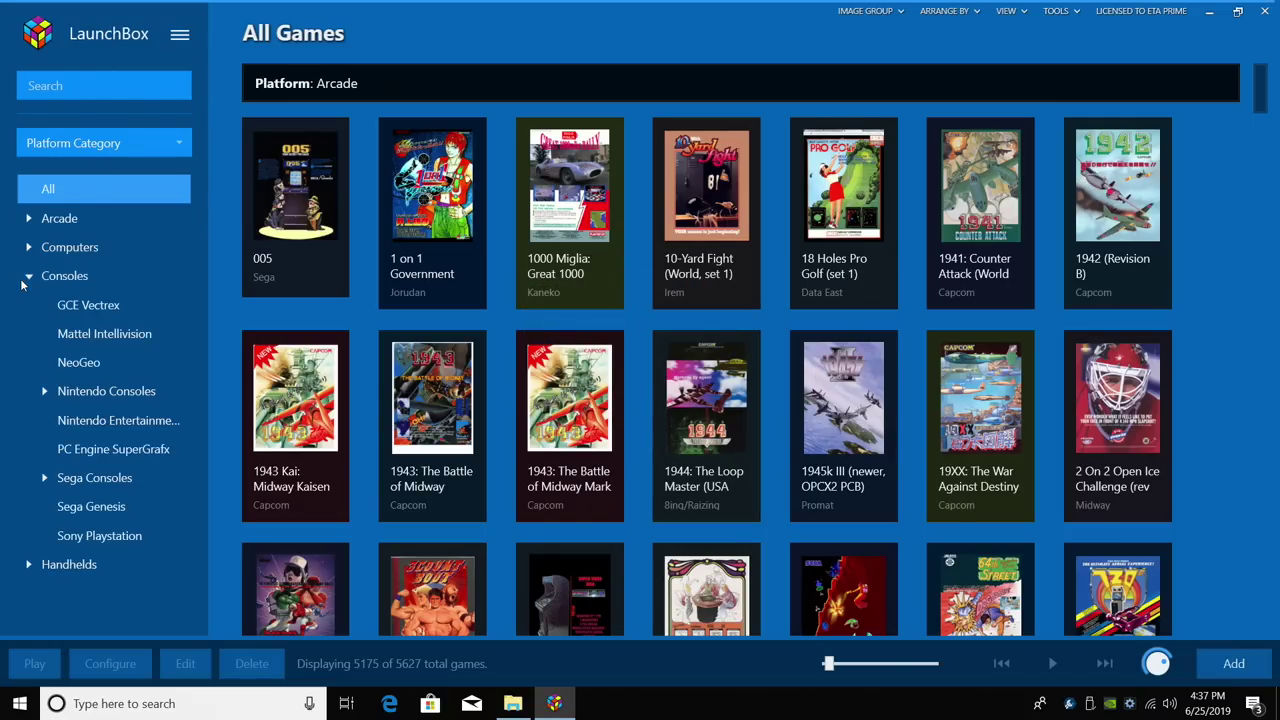
click(79, 338)
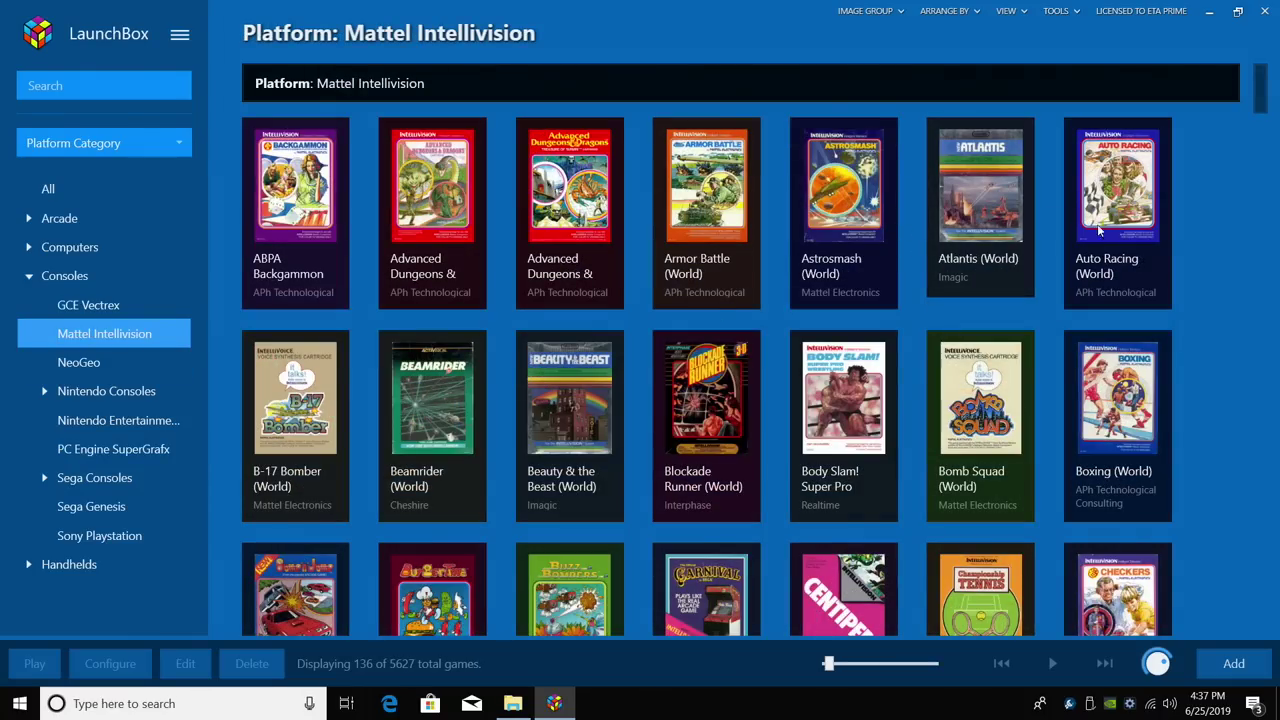
scroll(1255, 274, down, 8)
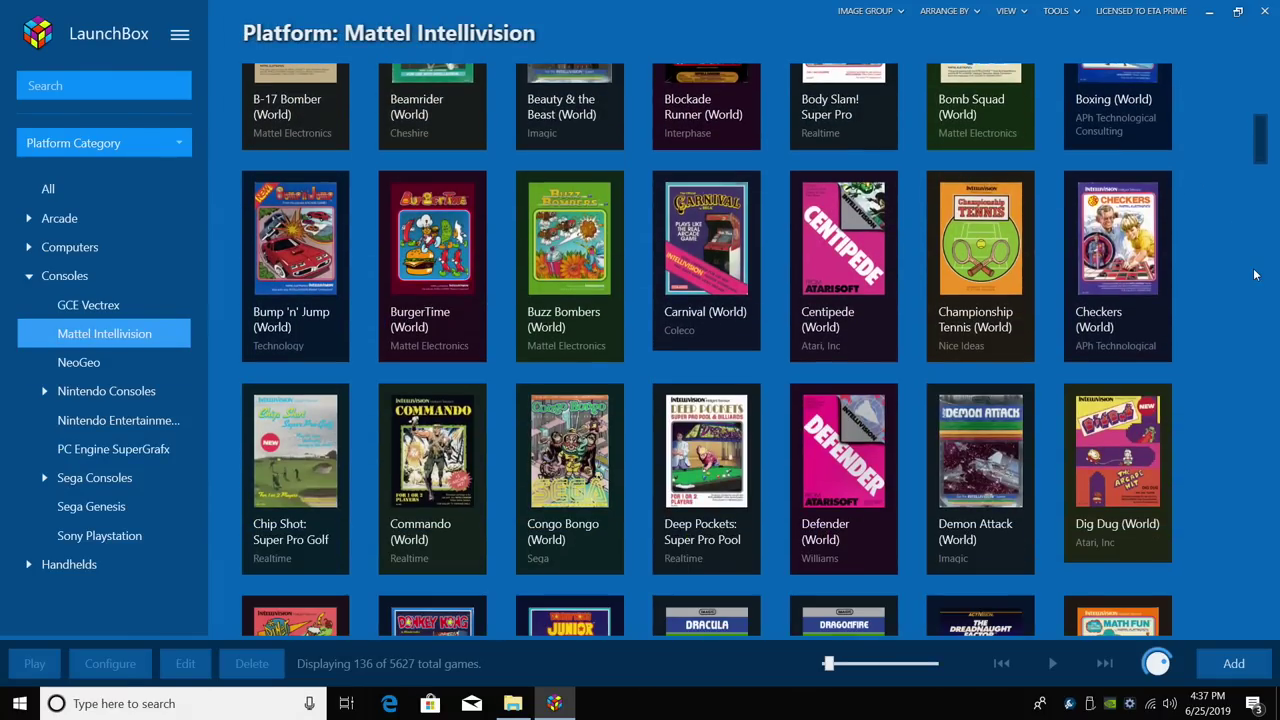
scroll(1255, 274, down, 6)
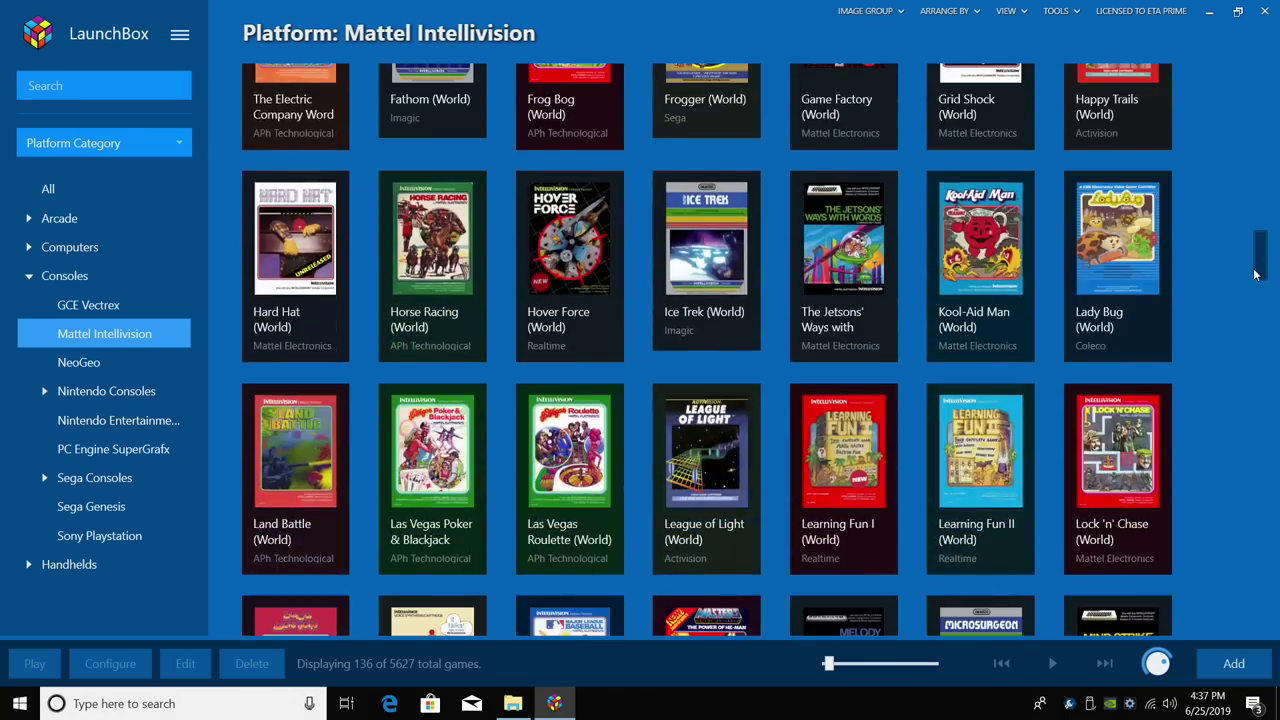
scroll(1255, 274, up, 10)
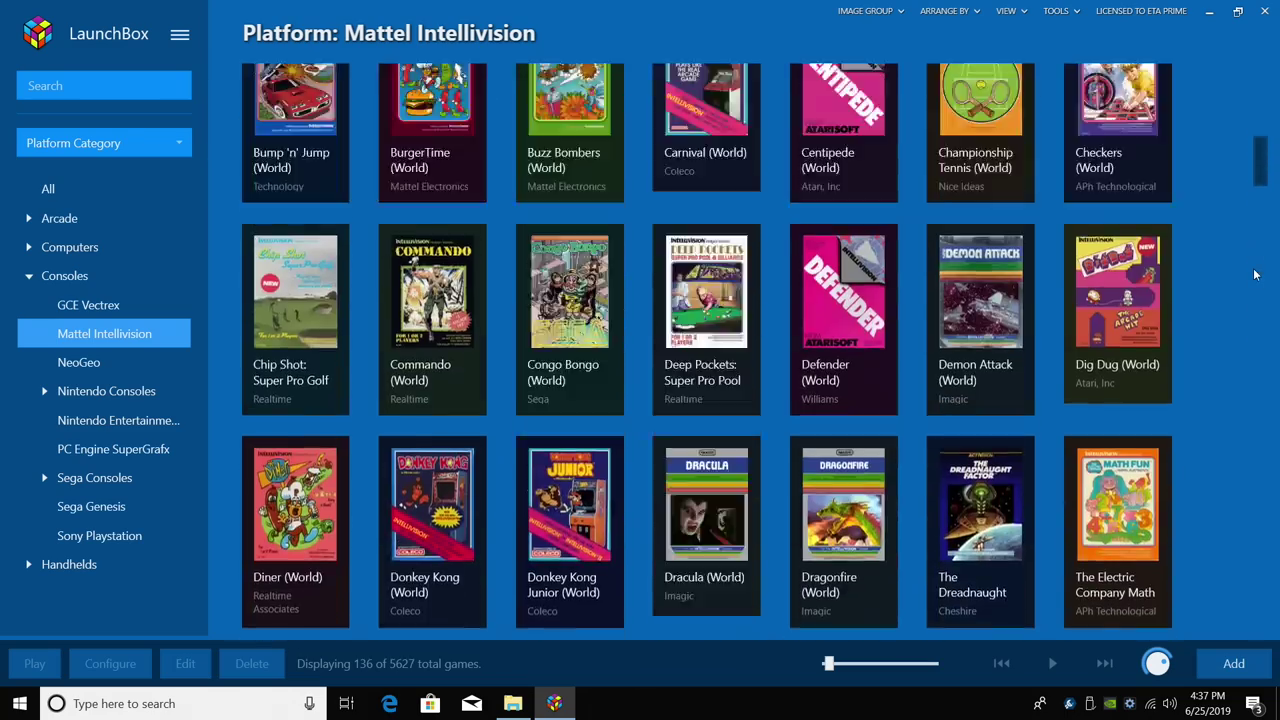
scroll(1255, 274, up, 4)
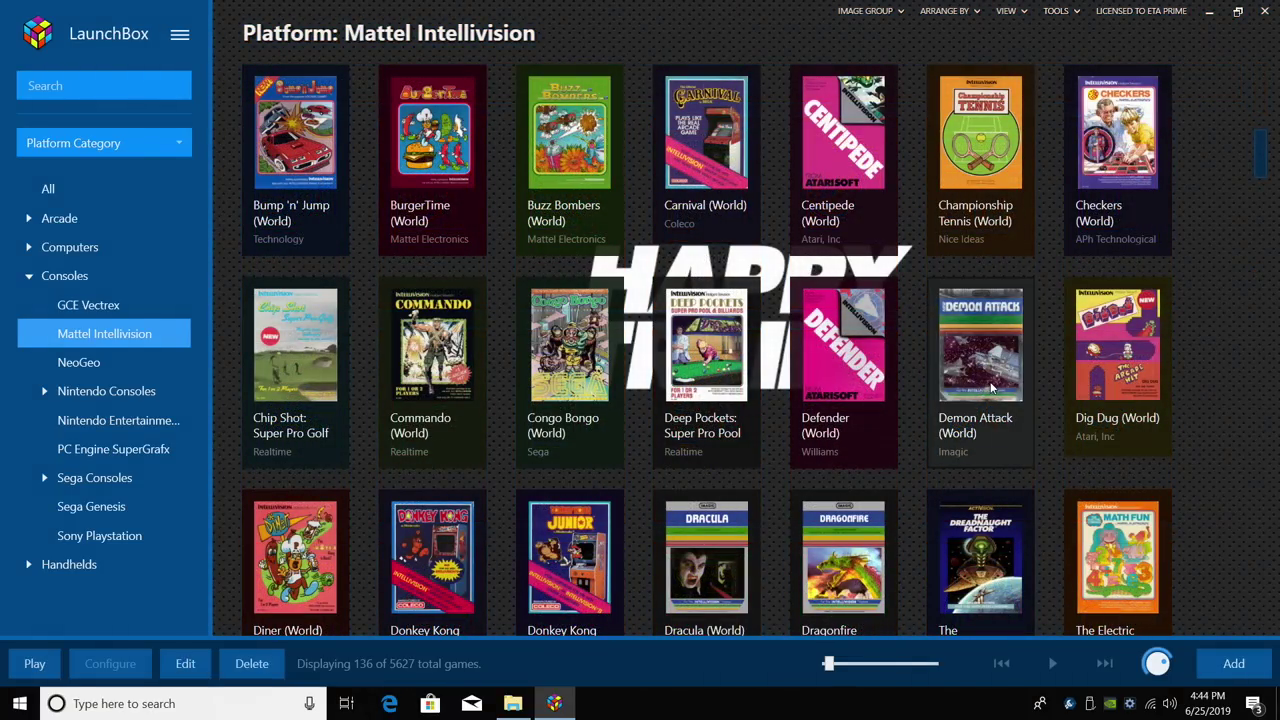
Launch Demon Attack, pause the game and show the FreeIntv controls help.
double_click(993, 388)
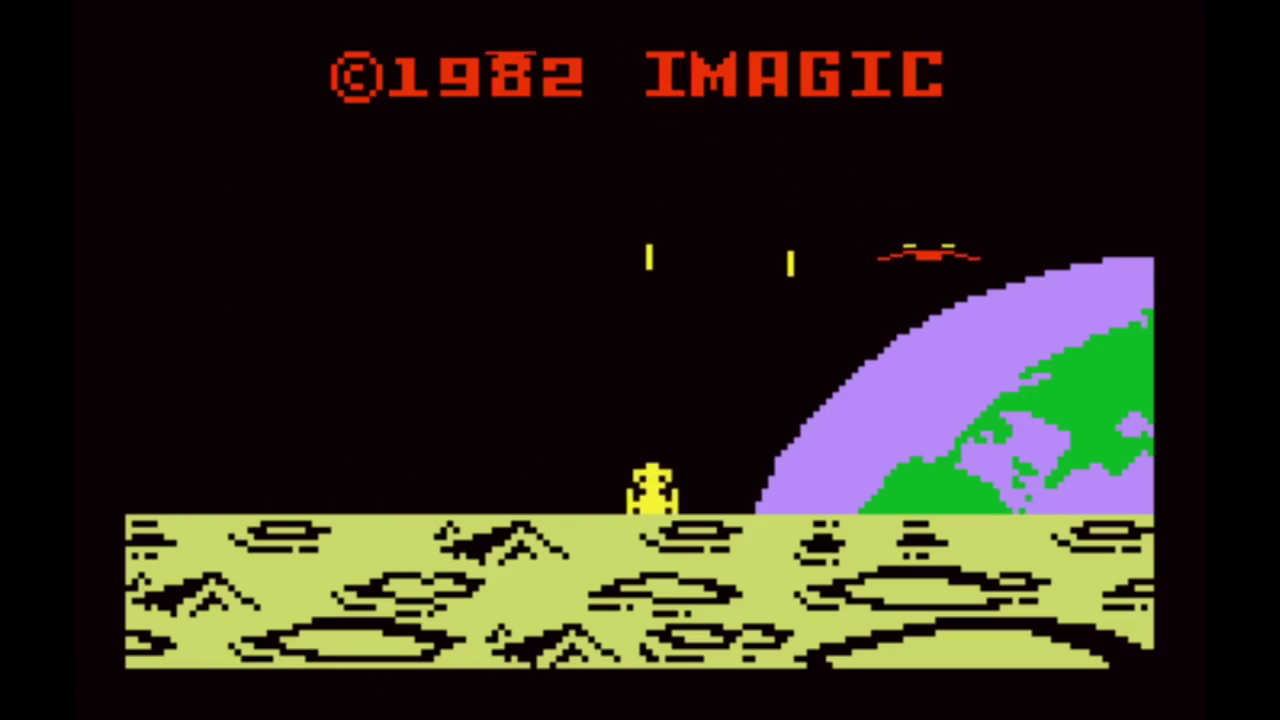
key(Pause)
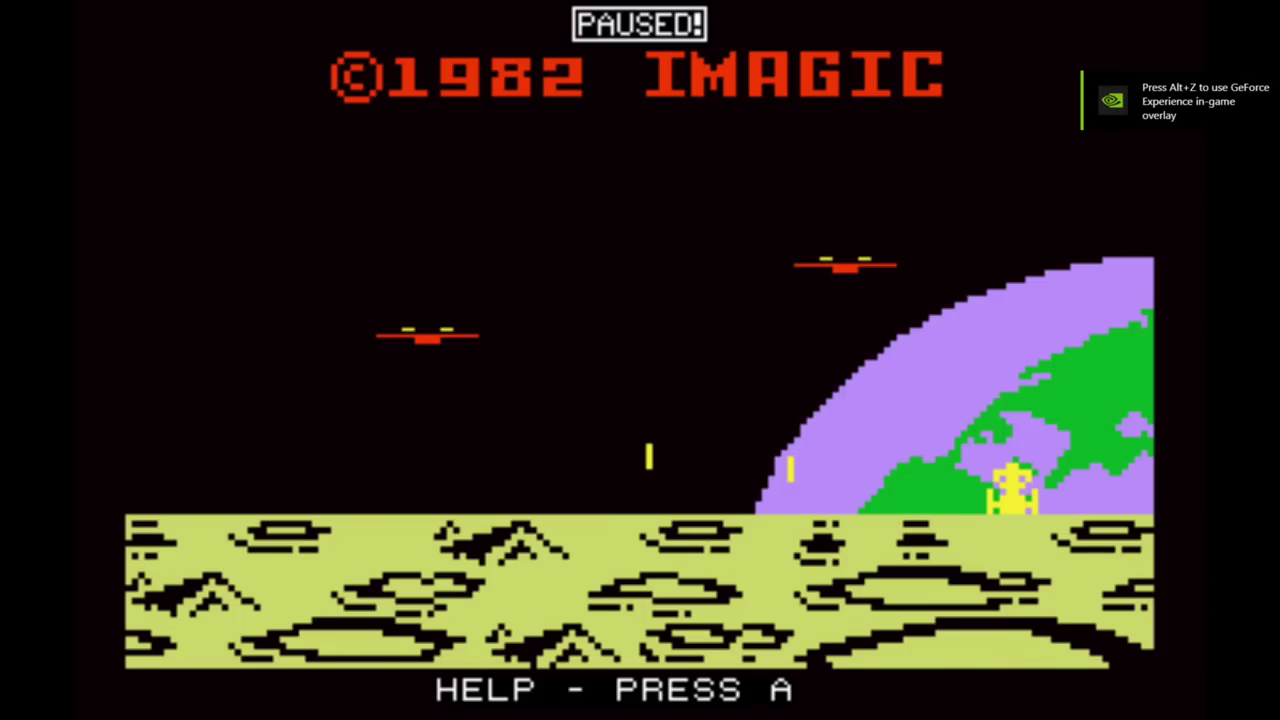
key(x)
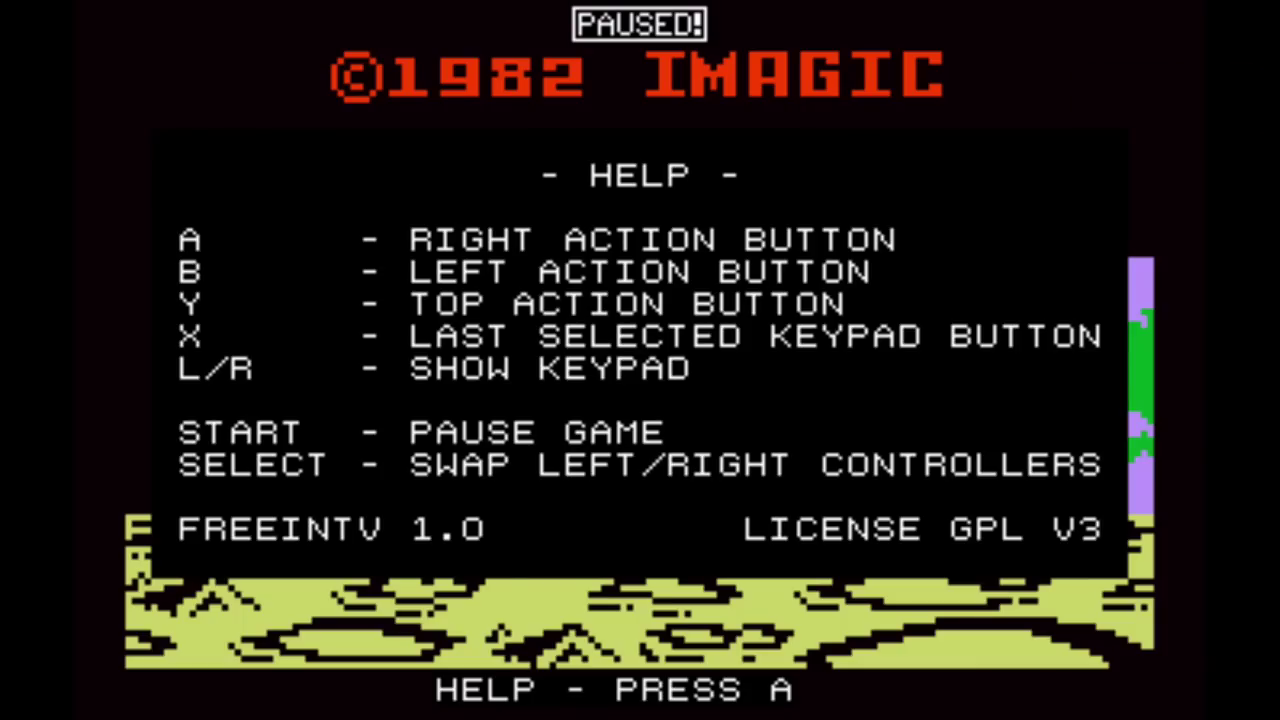
Close the FreeIntv controls help and resume Demon Attack.
key(Return)
key(Left)
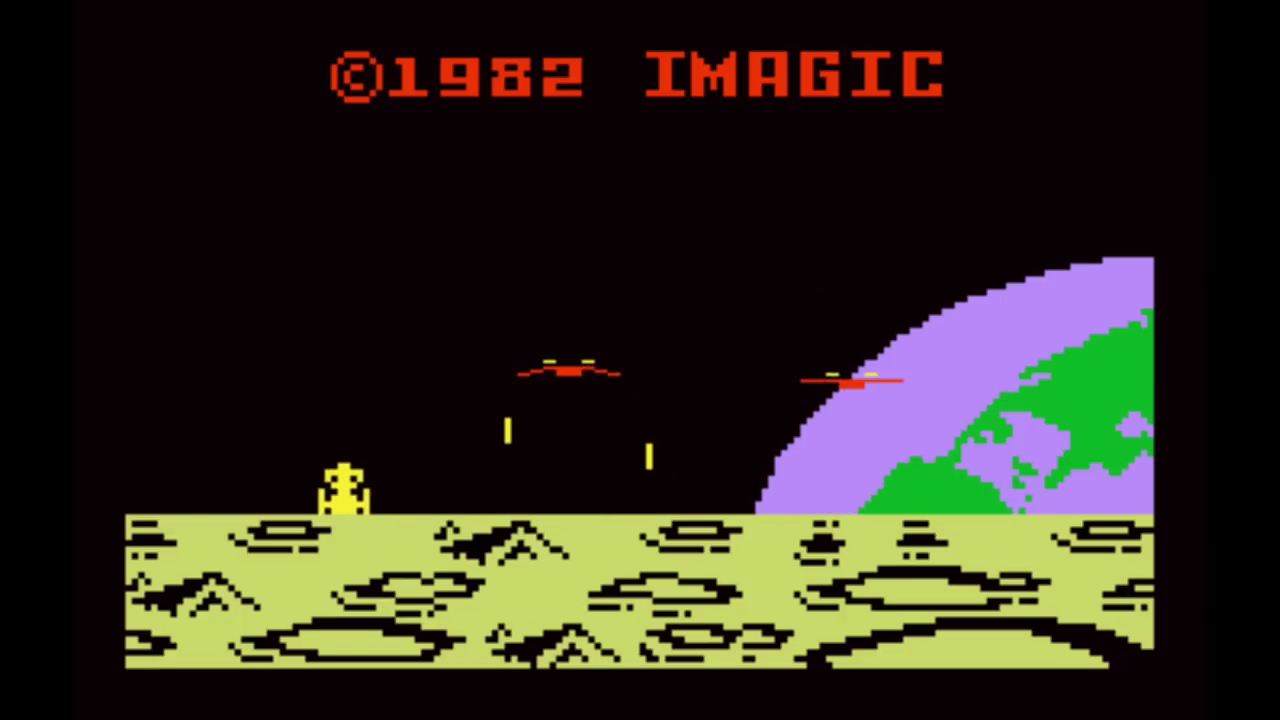
key(Right)
key(z)
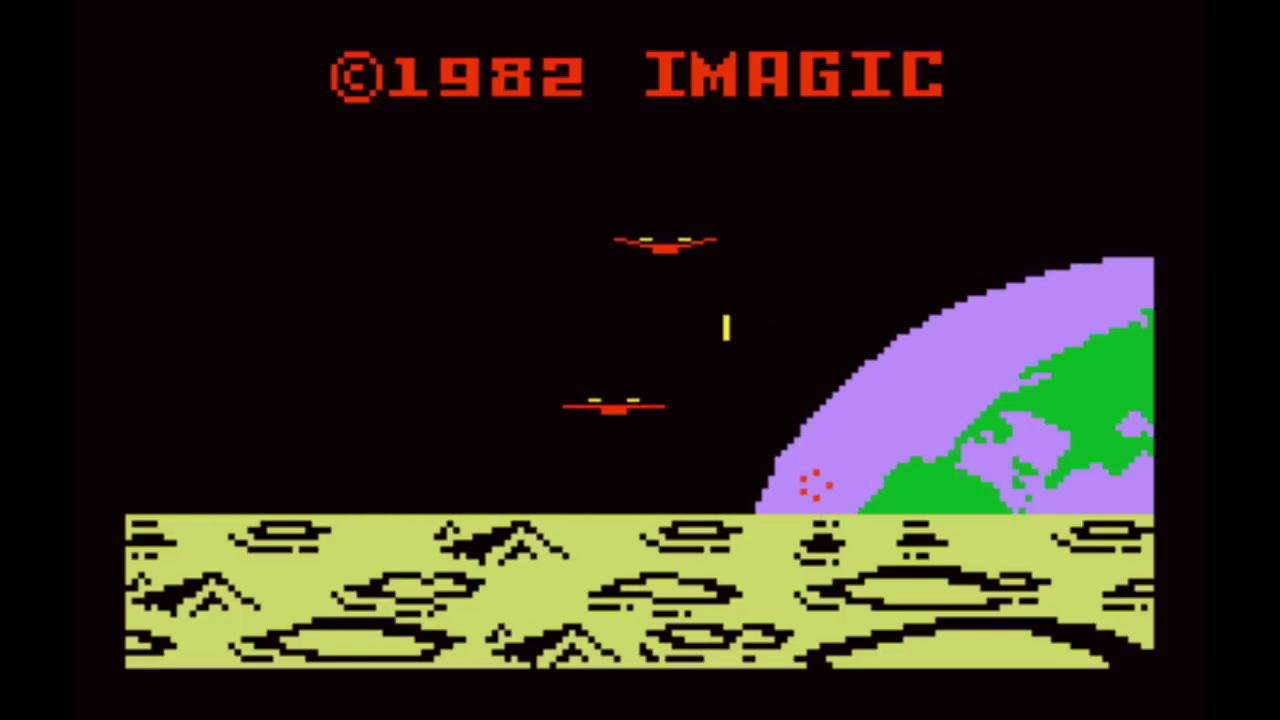
Show the on-screen Intellivision keypad, move the selection across its number keys and start a Demon Attack game.
key(Left)
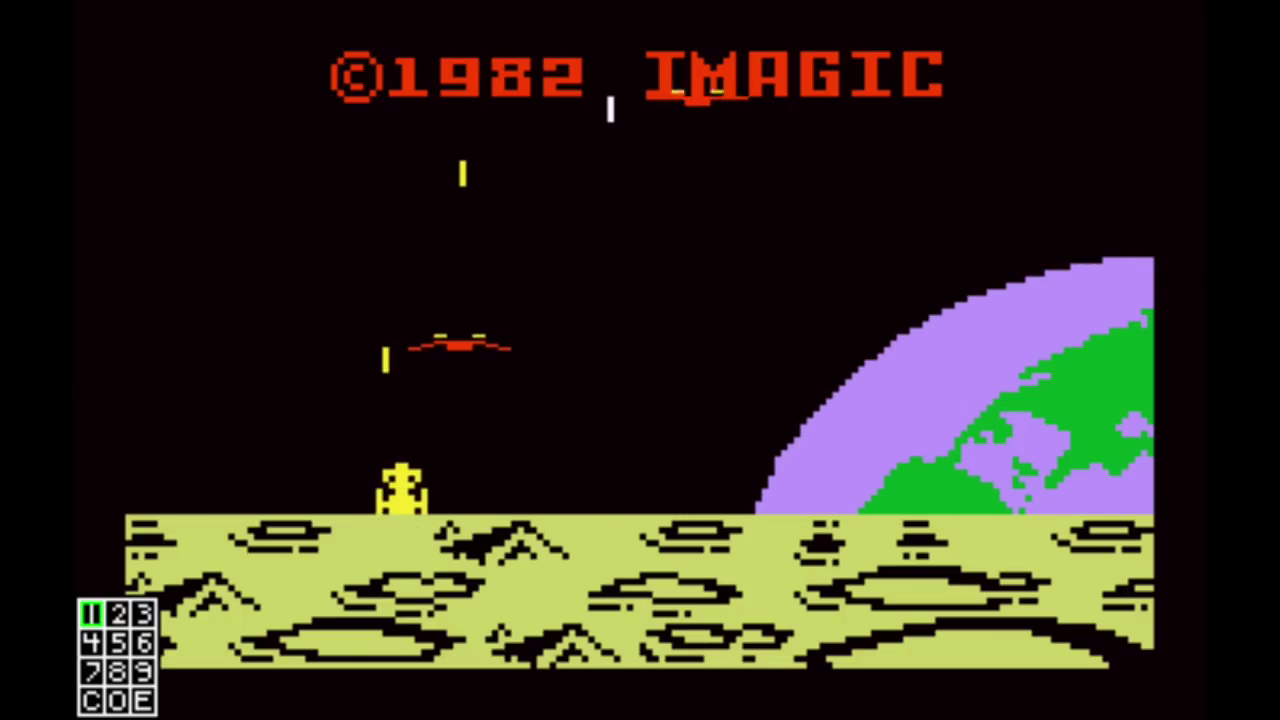
key(Right)
key(Right)
key(Left)
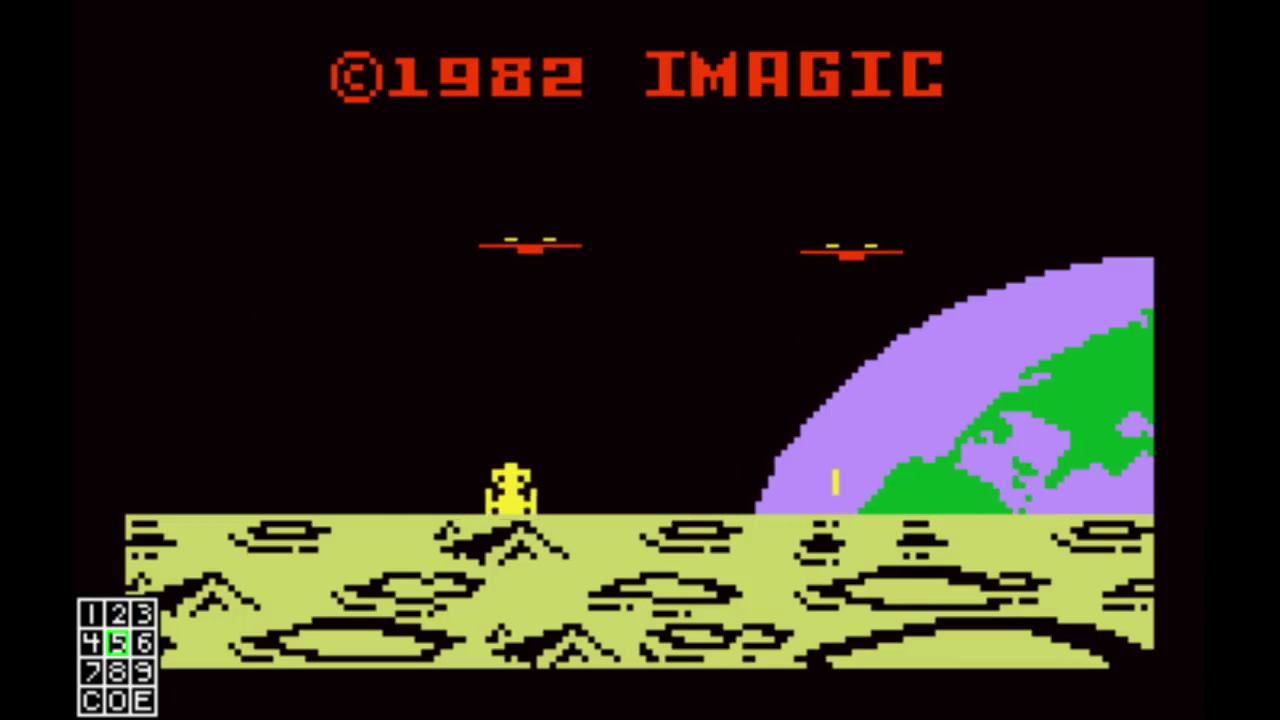
key(Right)
key(Right)
key(Left)
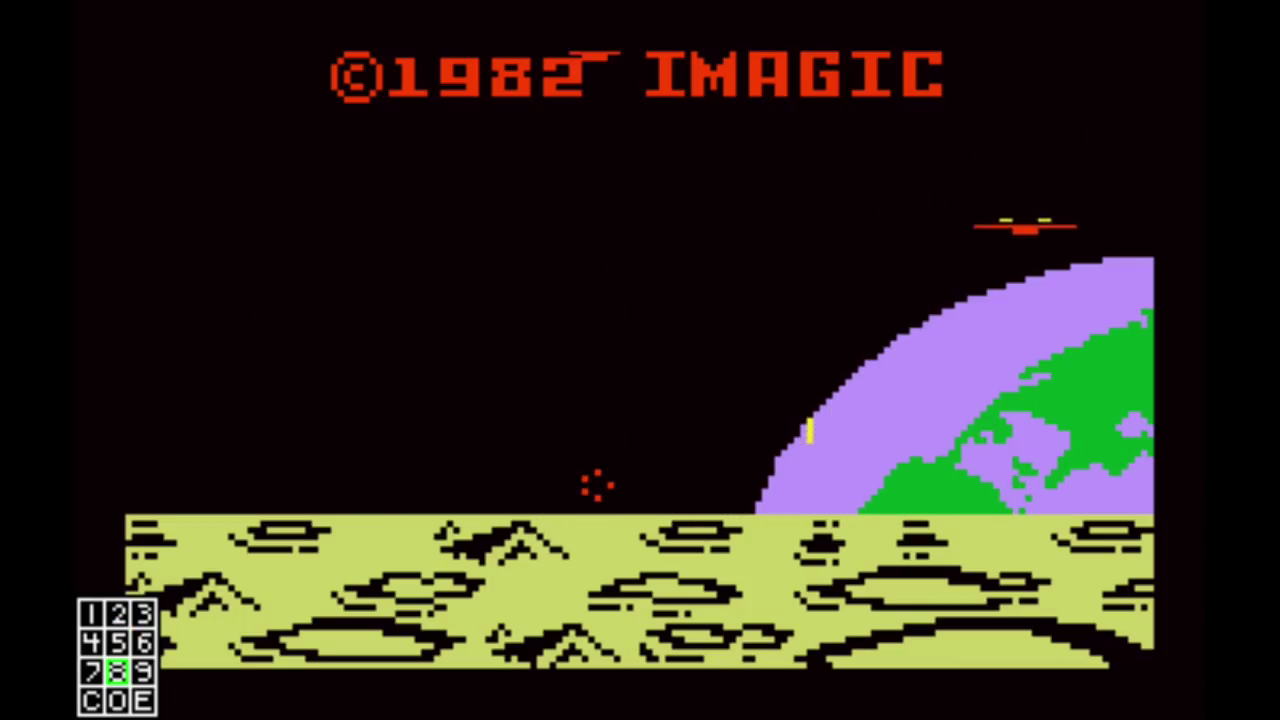
key(Right)
key(Left)
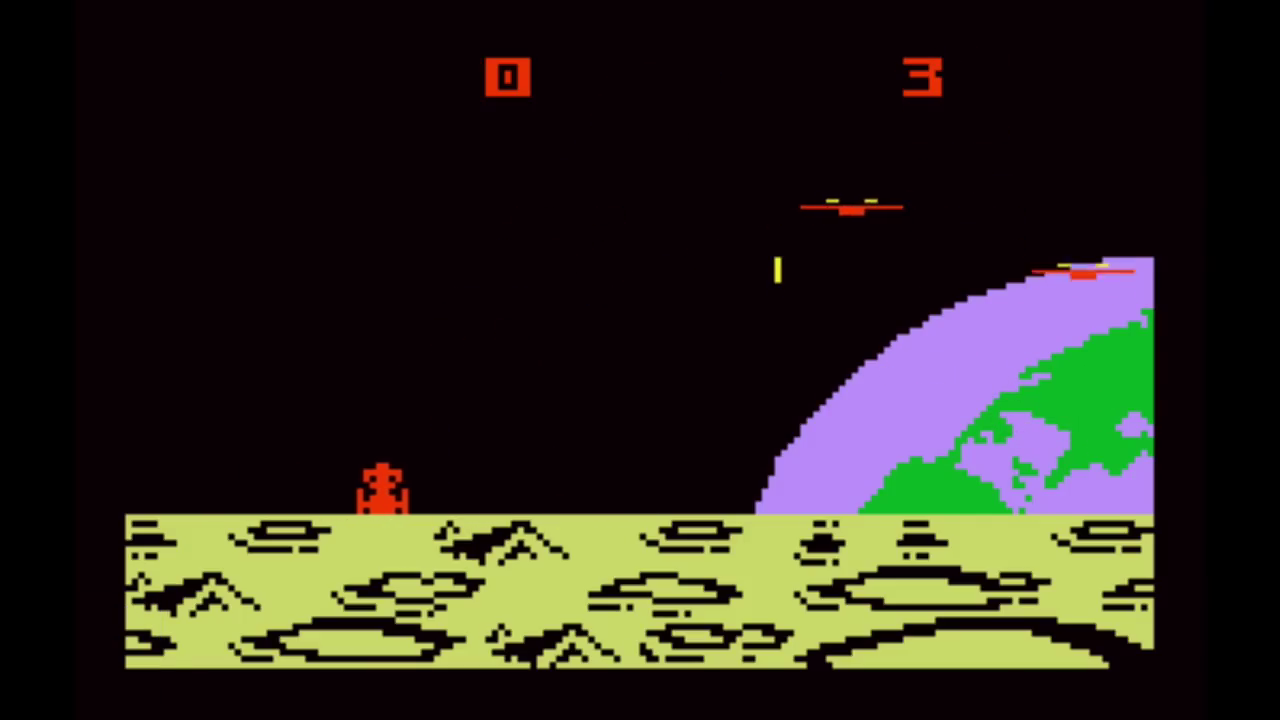
Play Demon Attack, steering the cannon sideways along the ground and shooting at the flying demons to test the controls.
key(space)
key(Left)
key(Right)
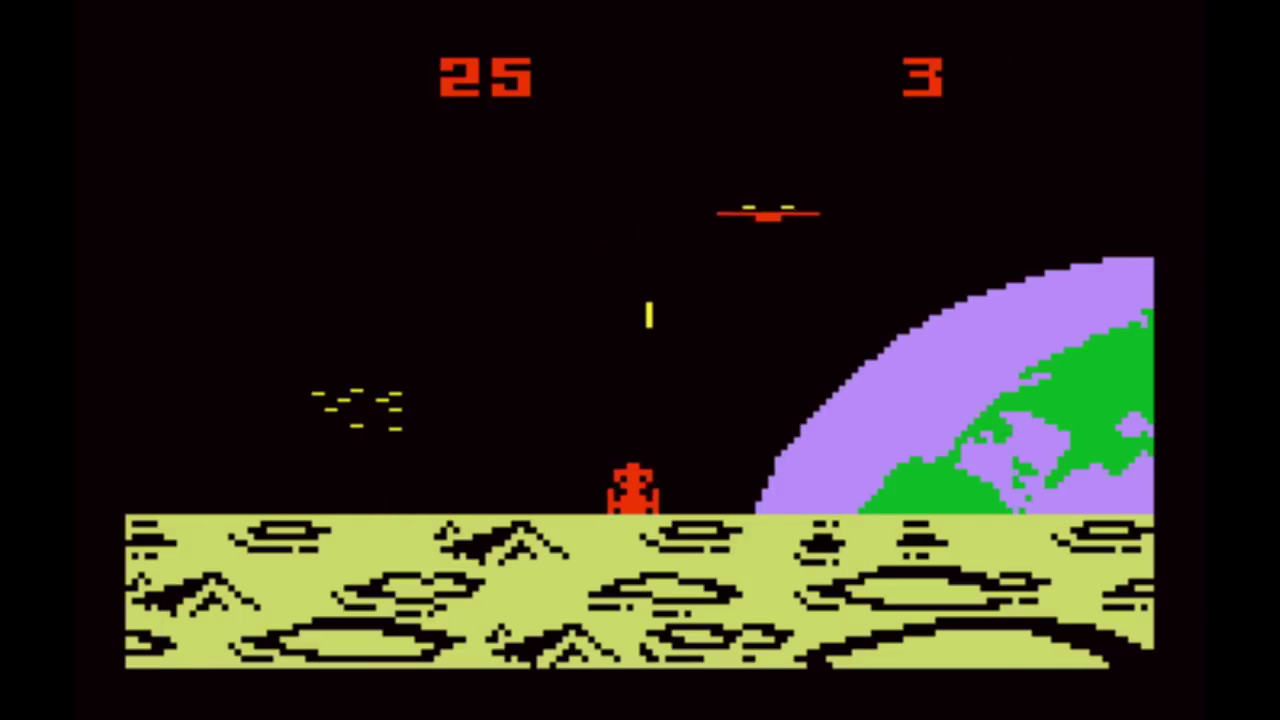
key(Left)
key(Right)
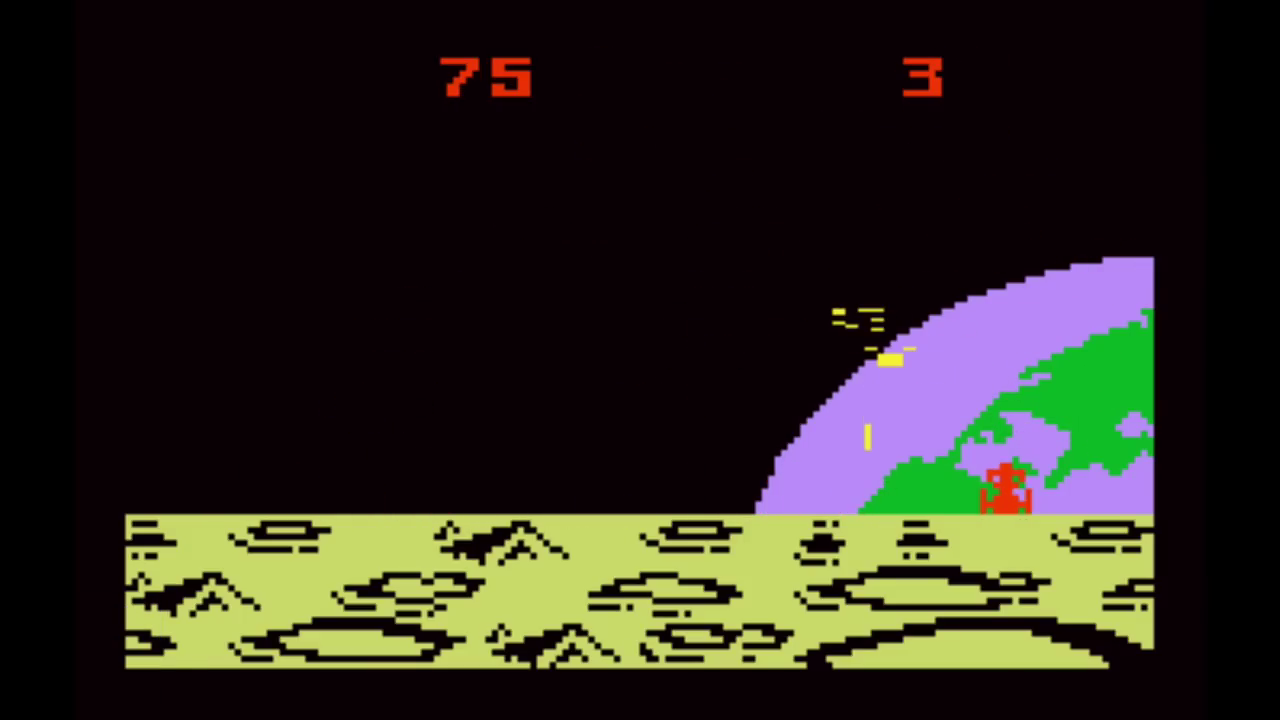
key(Left)
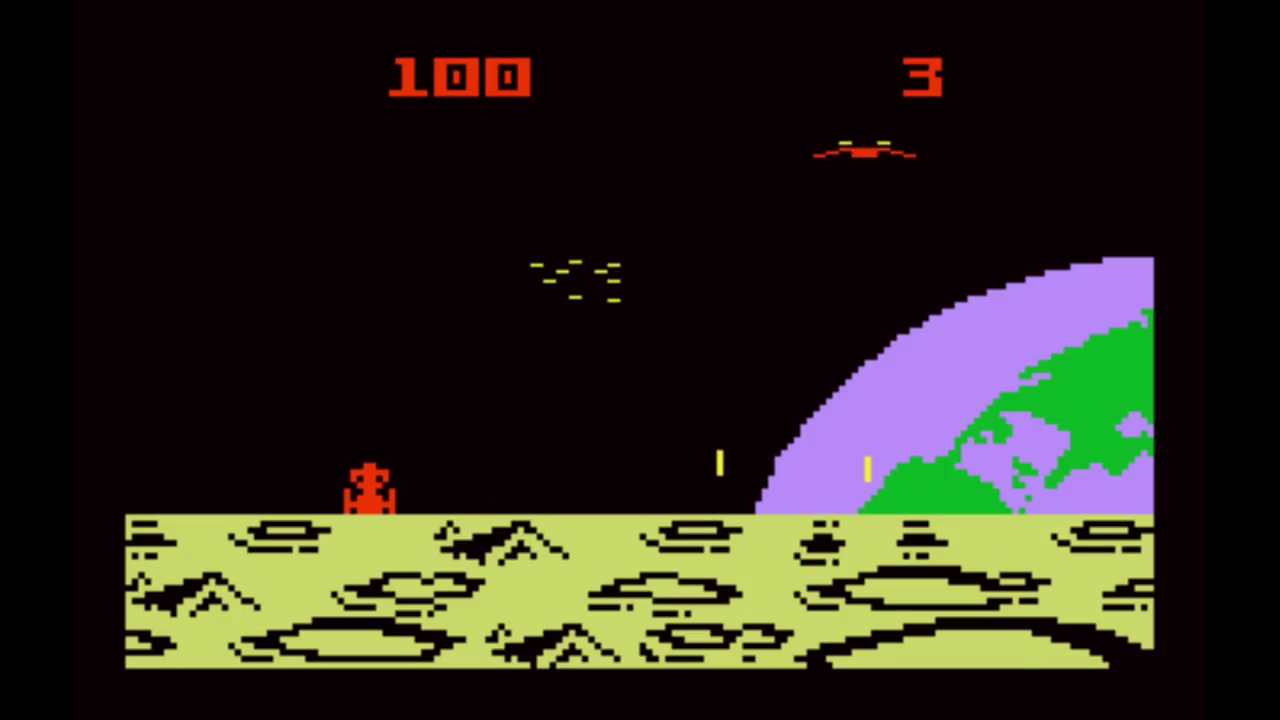
key(Right)
key(space)
key(Left)
key(Right)
key(space)
key(Left)
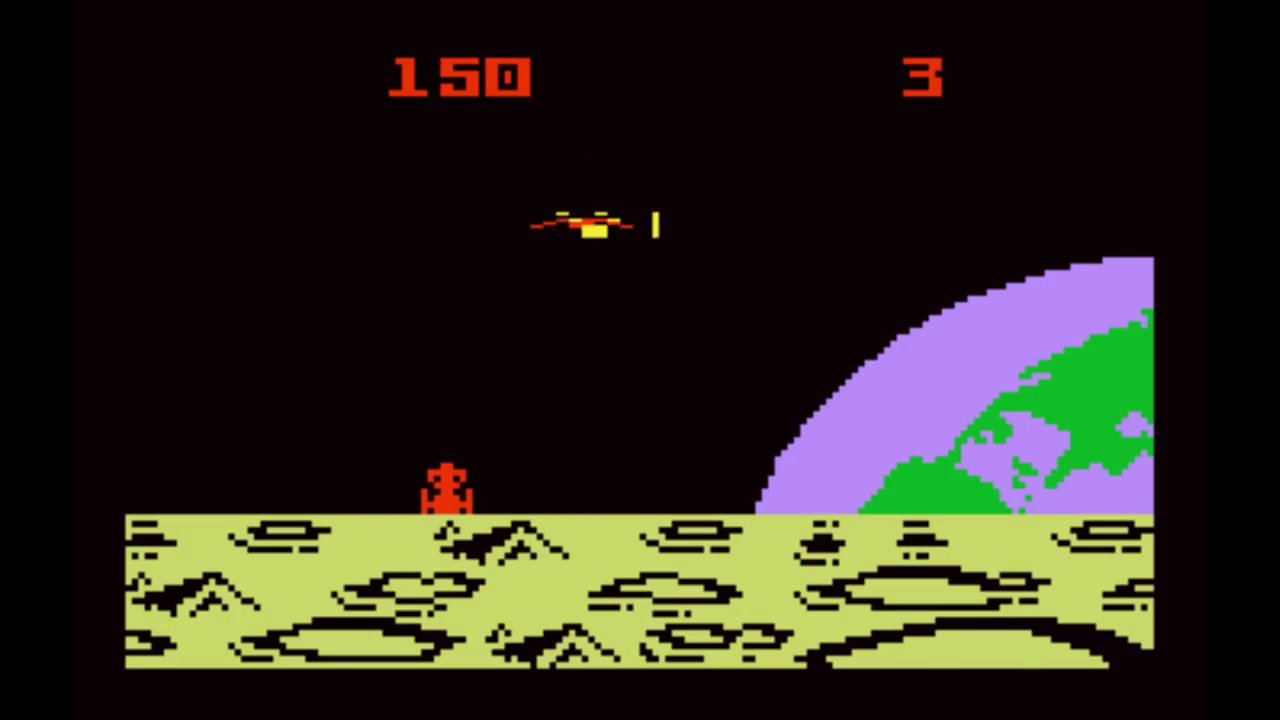
key(Left)
key(Right)
key(space)
key(space)
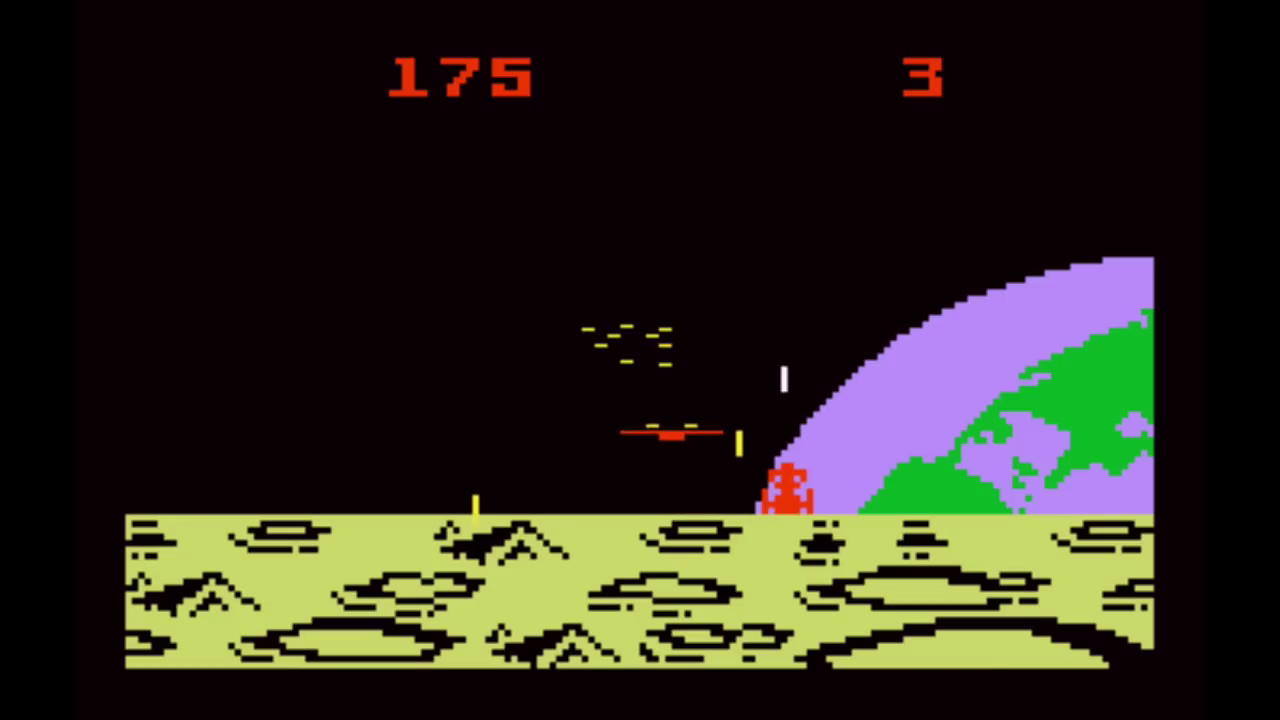